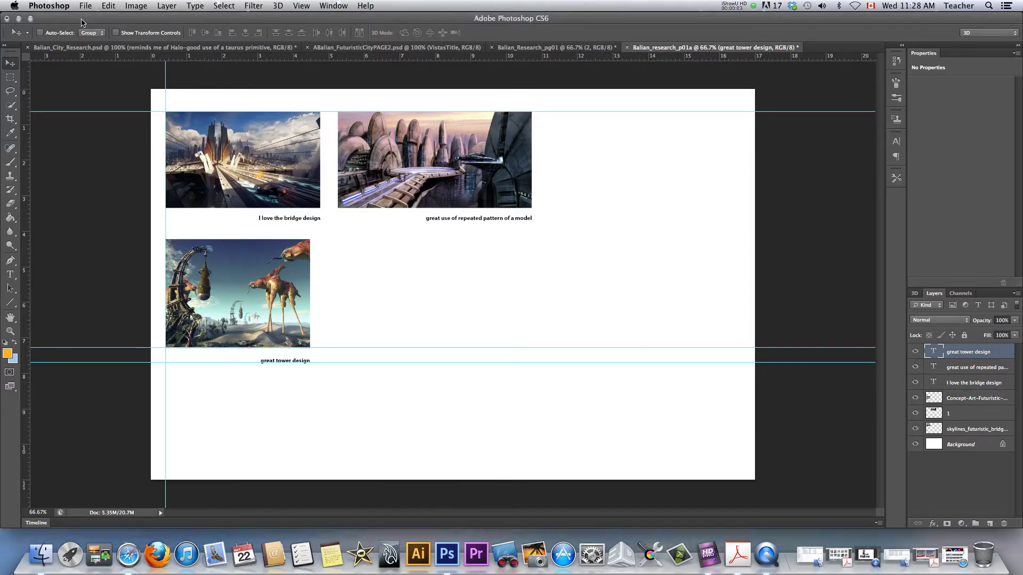
Preview the city images and place futureliverpoolFinished.jpg onto the research page, committing it.
click(85, 6)
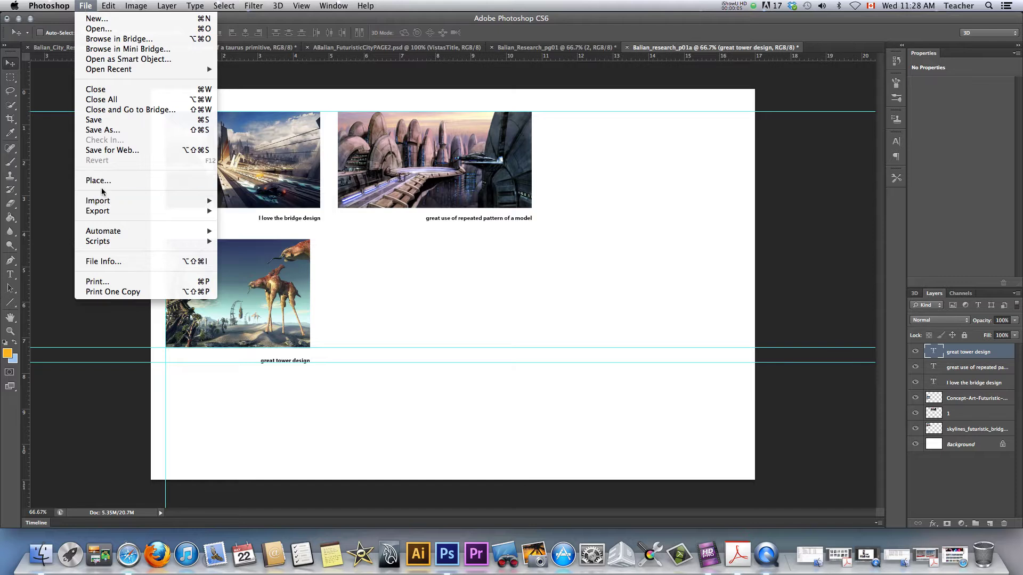
mouse_move(106, 201)
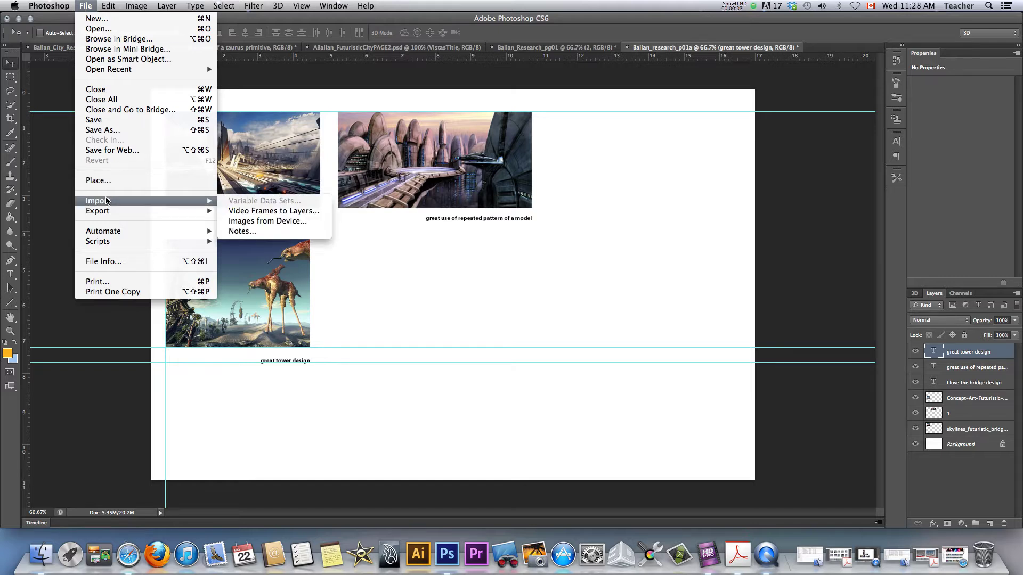
click(105, 181)
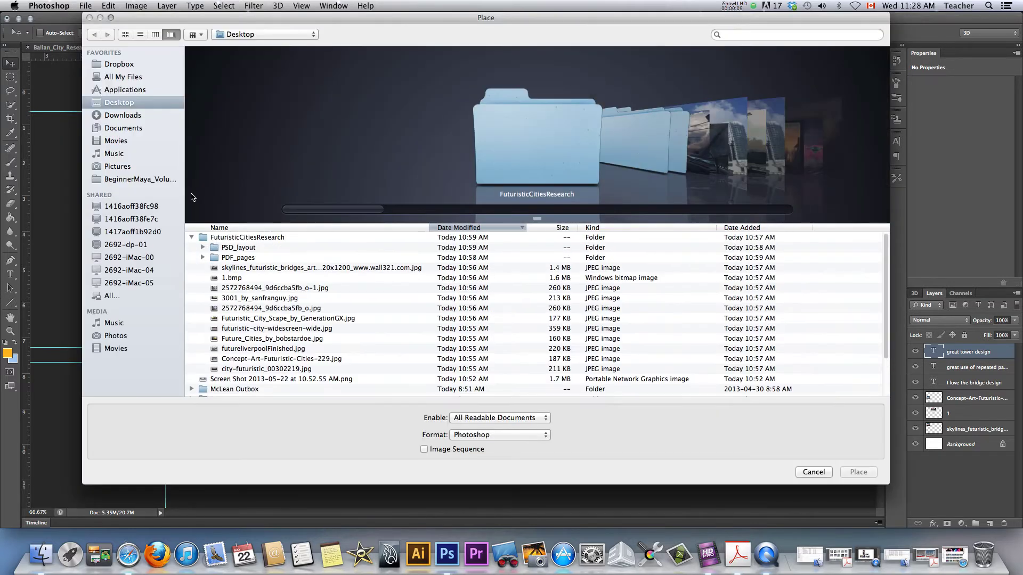
click(238, 268)
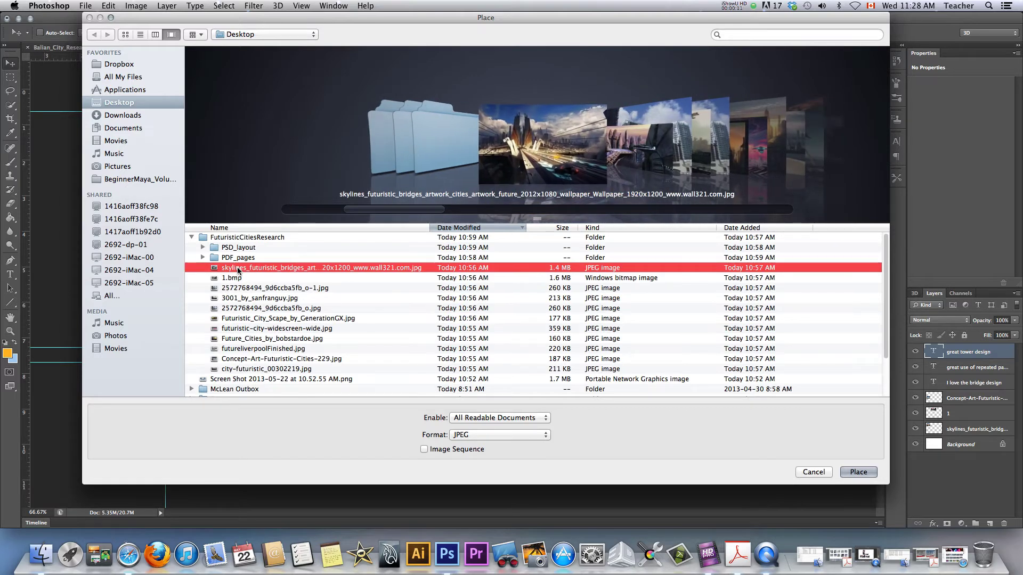
key(Down)
key(Down)
key(Down)
key(Down)
key(Down)
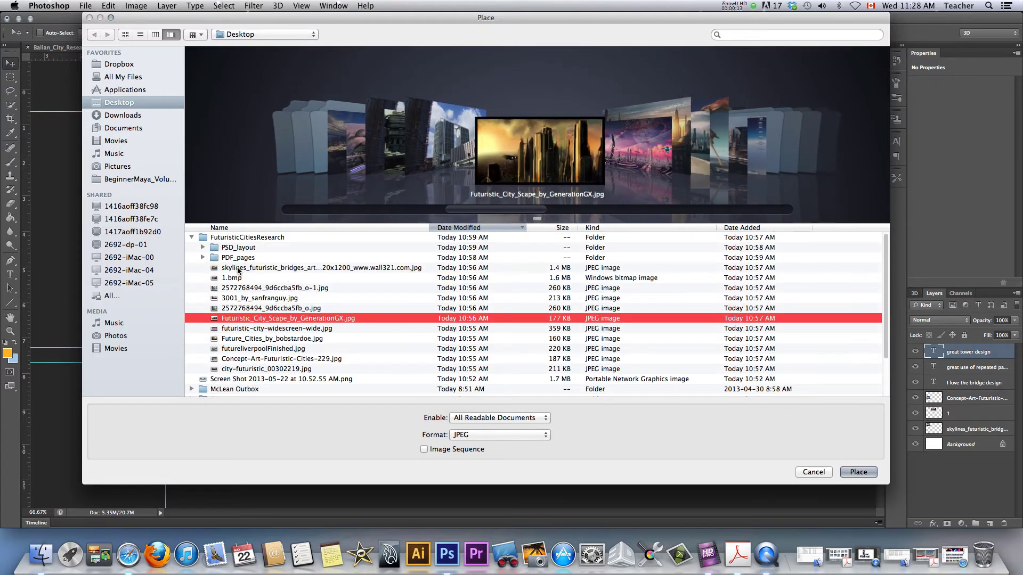
key(Down)
key(Down)
key(Down)
key(Down)
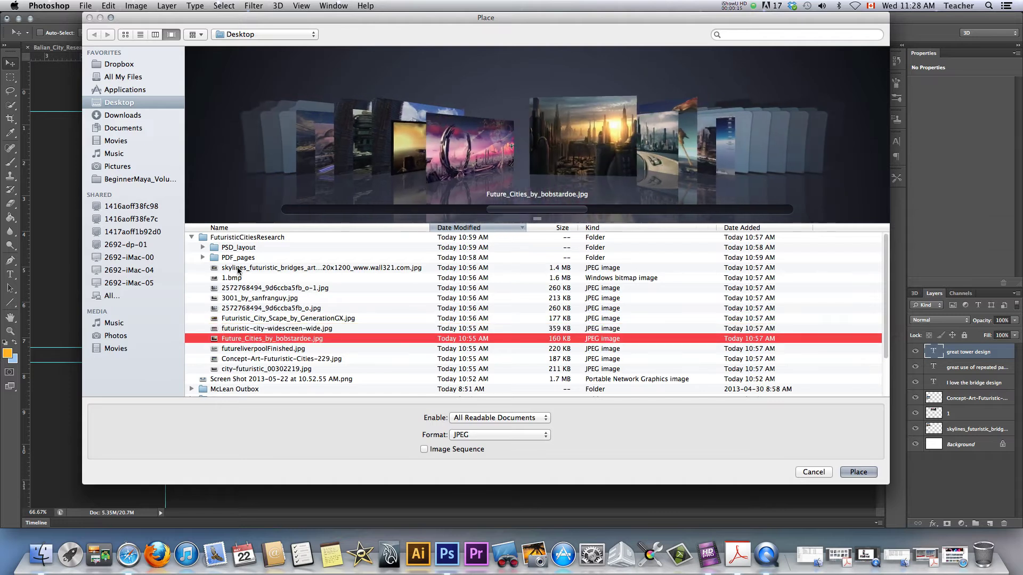
key(Down)
key(Up)
key(Up)
key(Up)
key(Up)
key(Up)
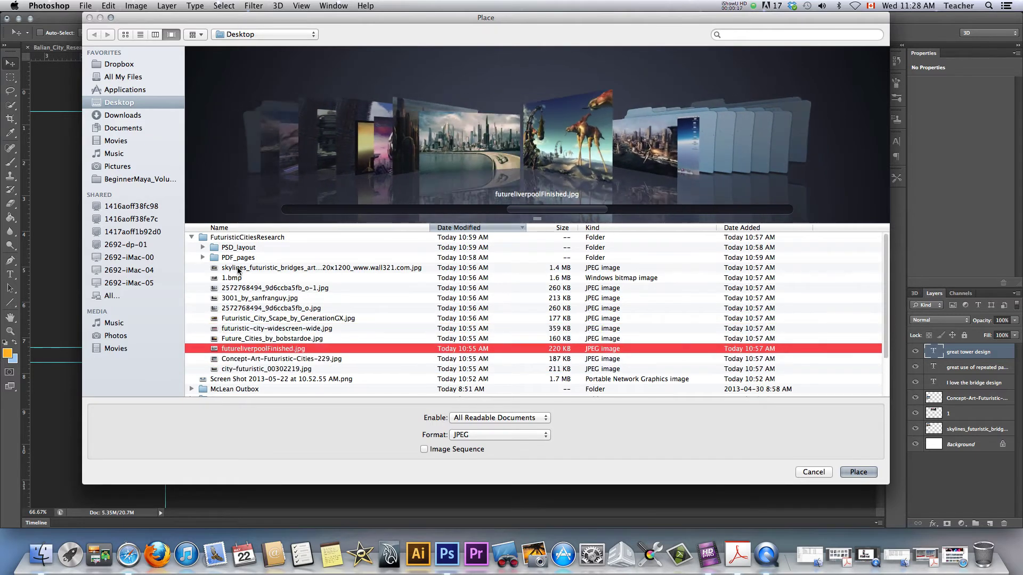
key(Up)
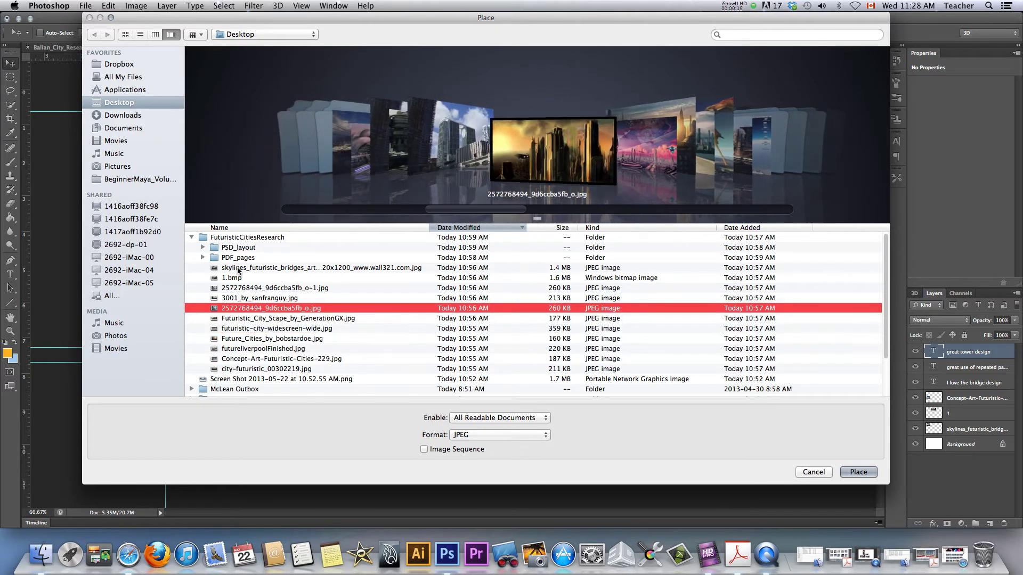
key(Up)
key(Up)
key(Up)
key(Up)
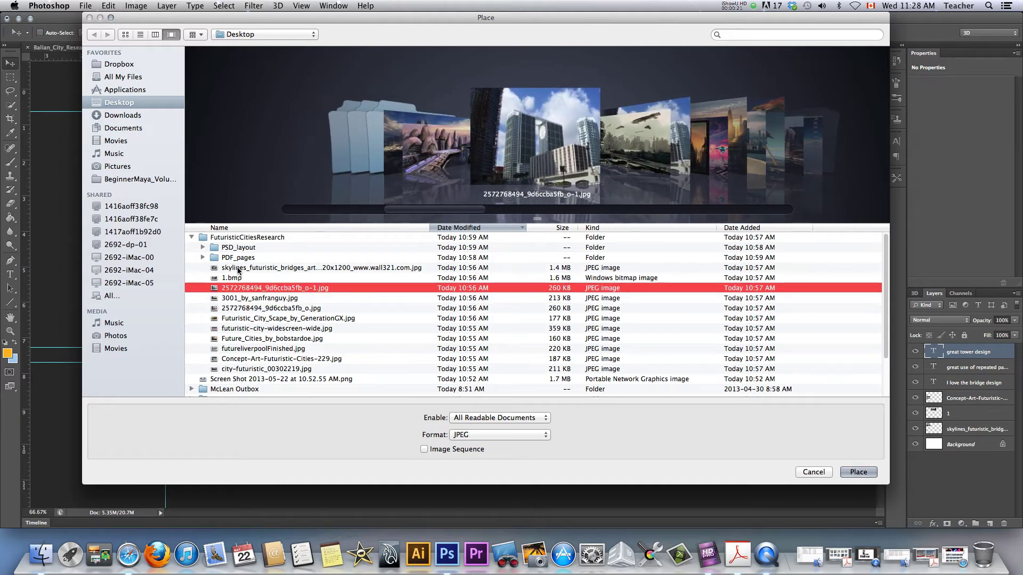
key(Down)
key(Down)
key(Down)
key(Down)
key(Down)
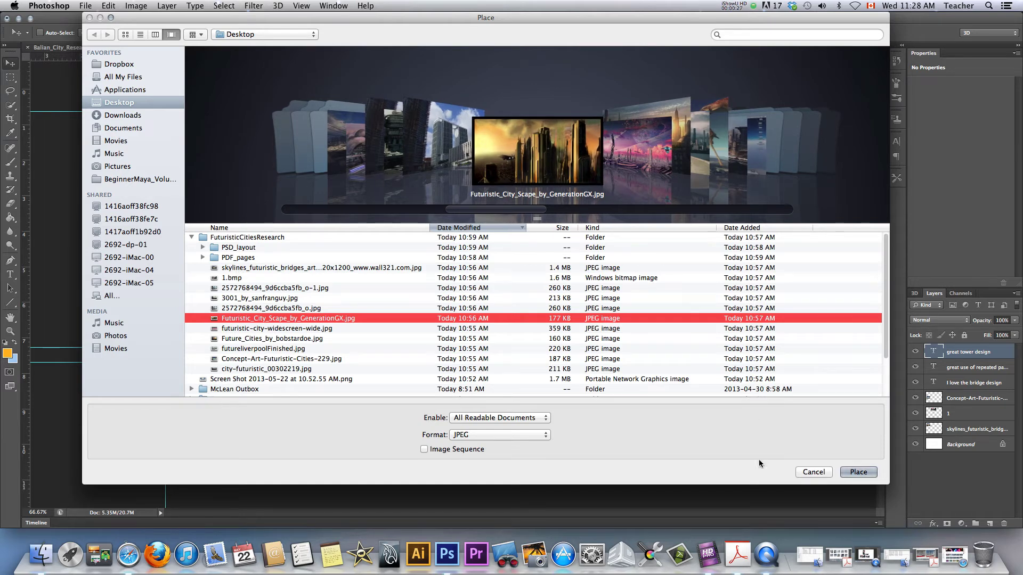
key(Down)
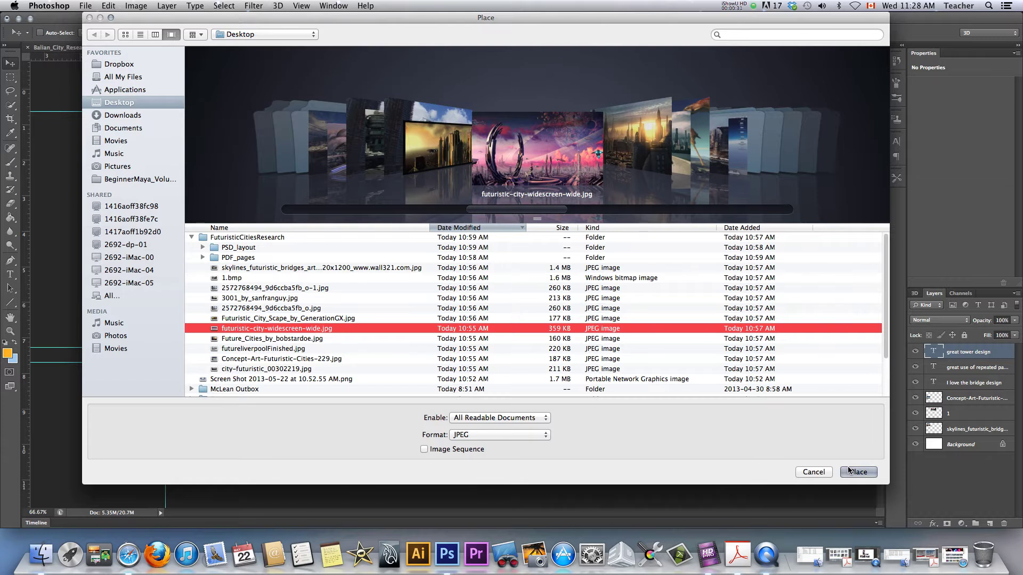
key(Down)
key(Down)
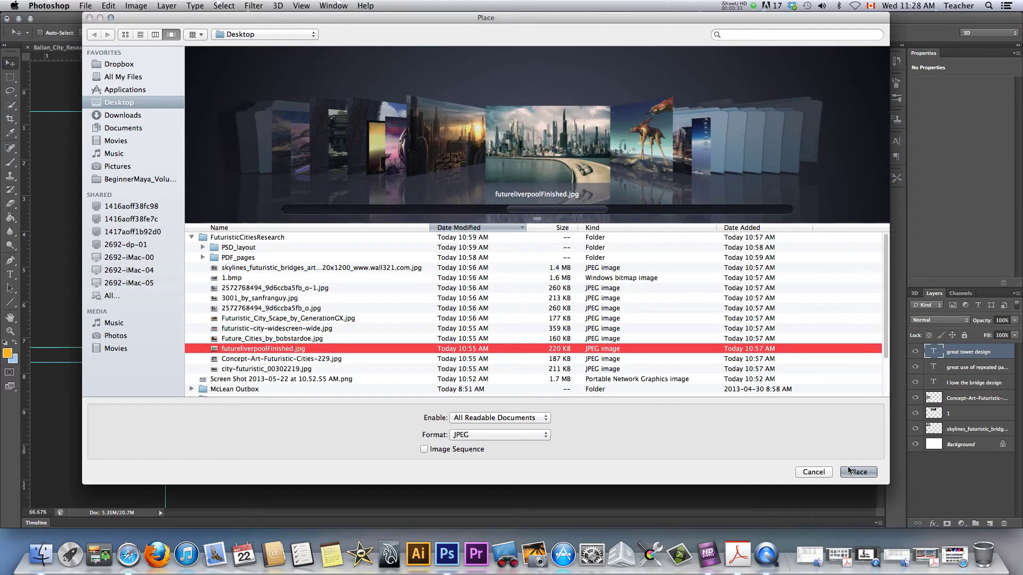
click(852, 470)
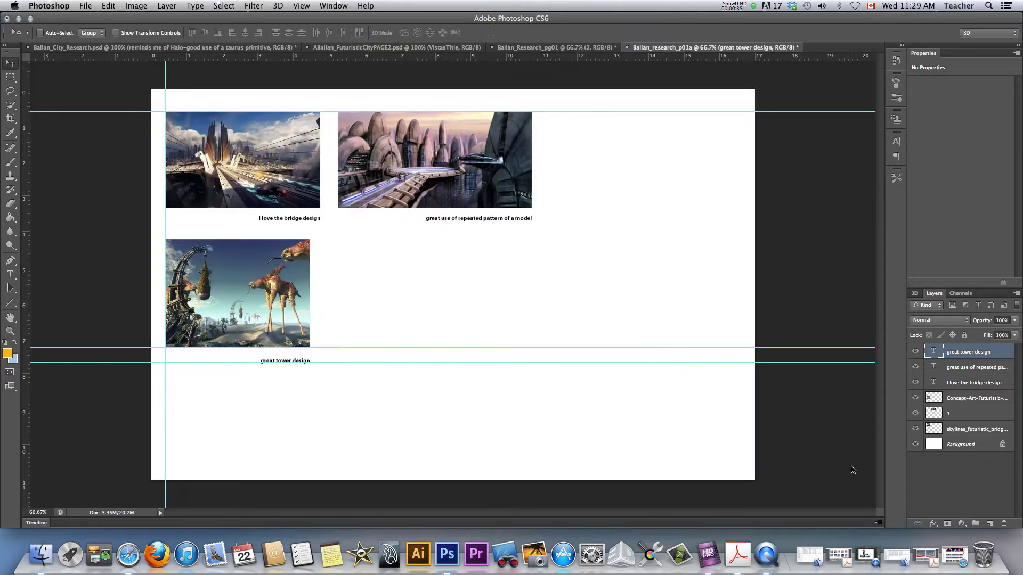
key(Return)
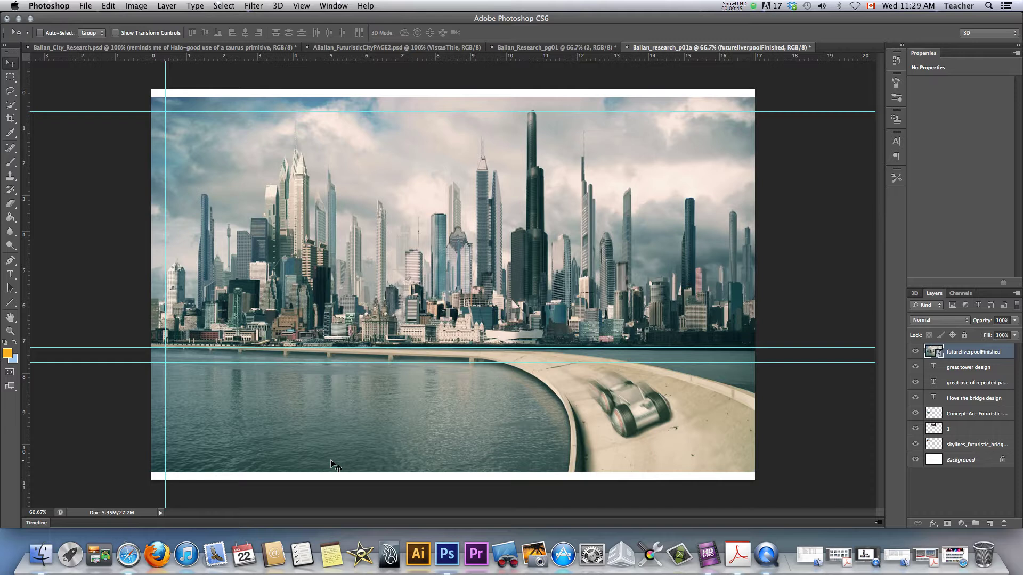
Rasterize the futureliverpoolFinished layer and hide it.
right_click(963, 358)
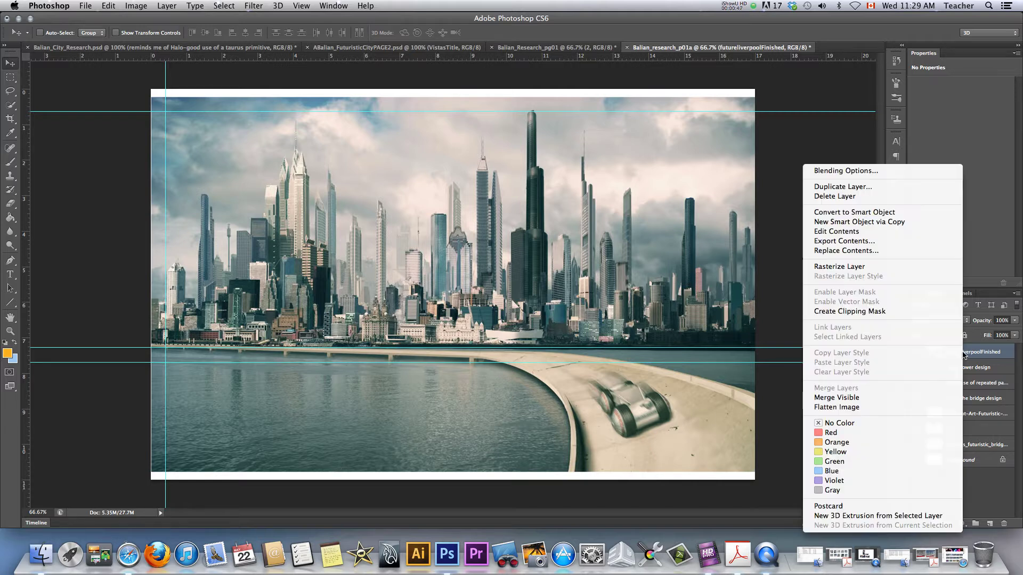
click(870, 266)
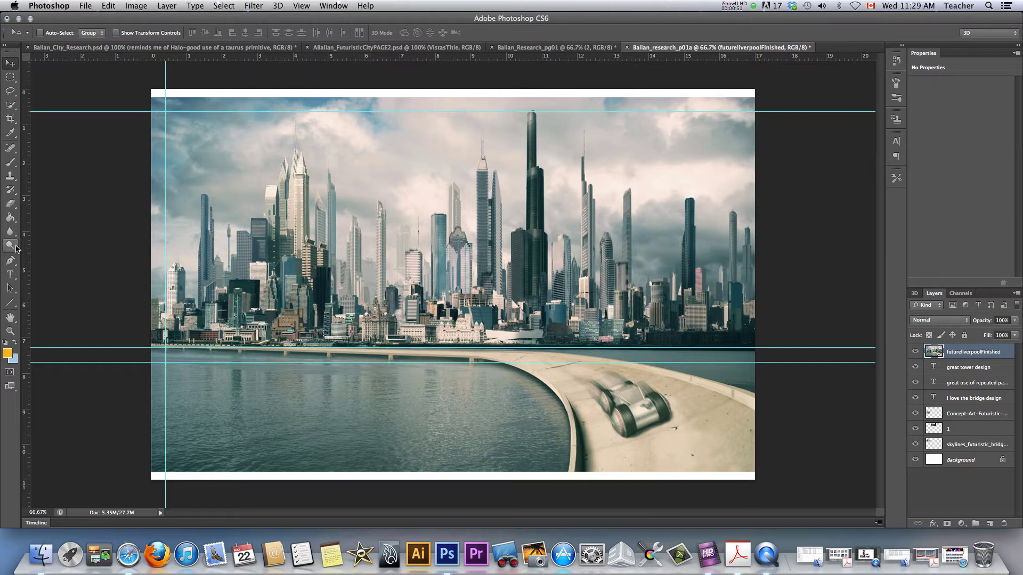
click(10, 203)
click(11, 122)
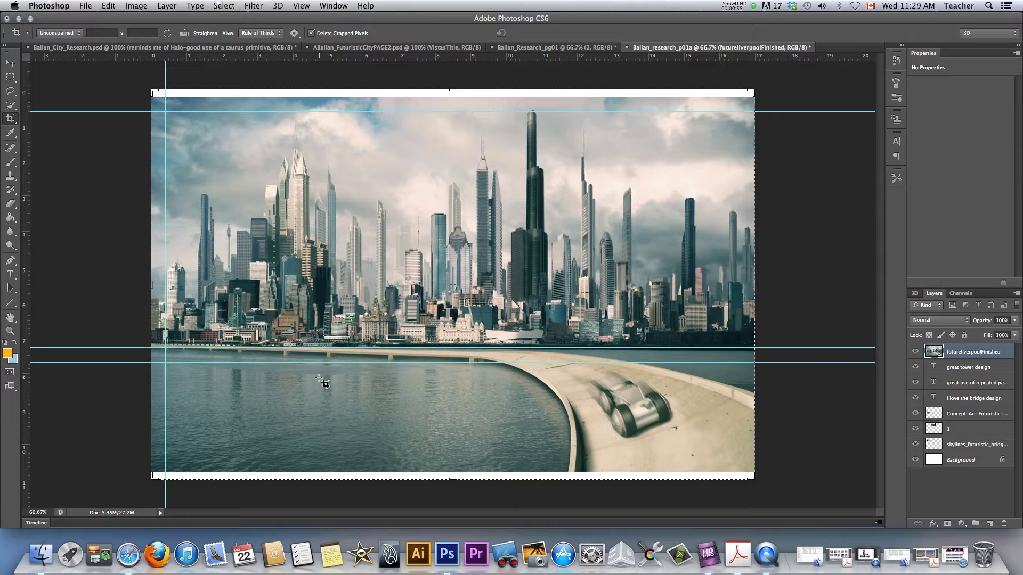
click(10, 62)
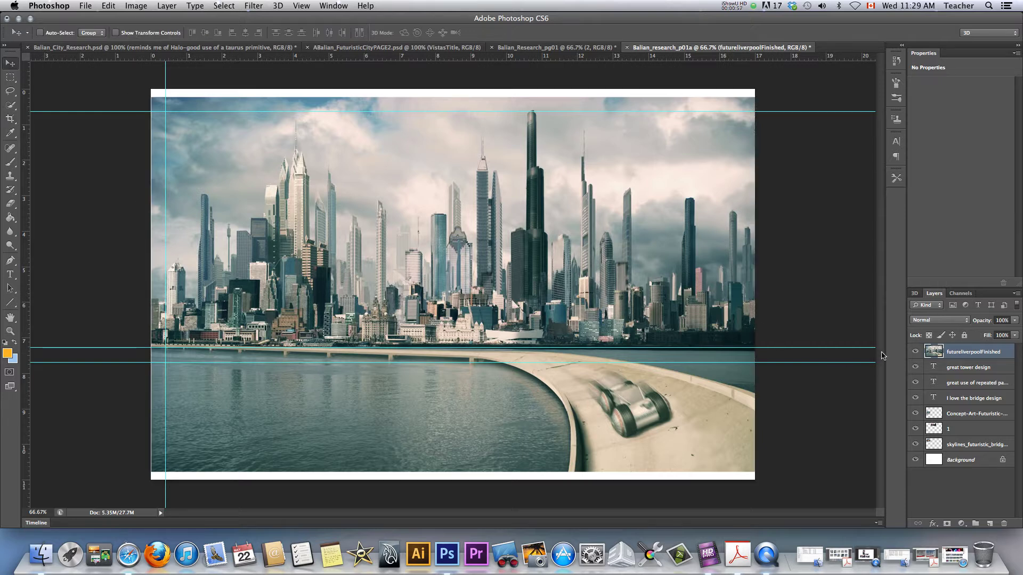
click(916, 352)
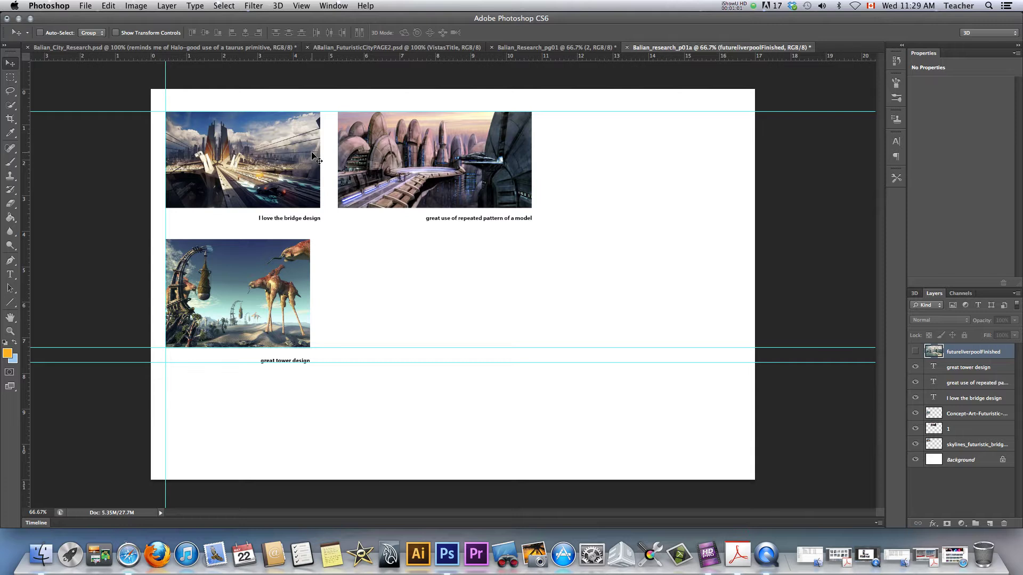
Open futureliverpoolFinished.jpg as its own document.
click(84, 6)
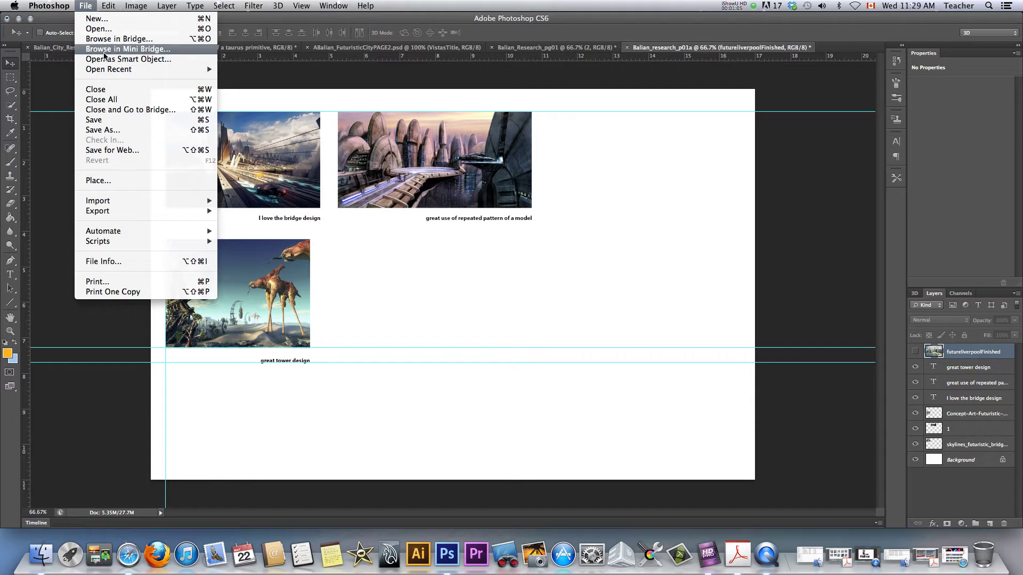
click(104, 30)
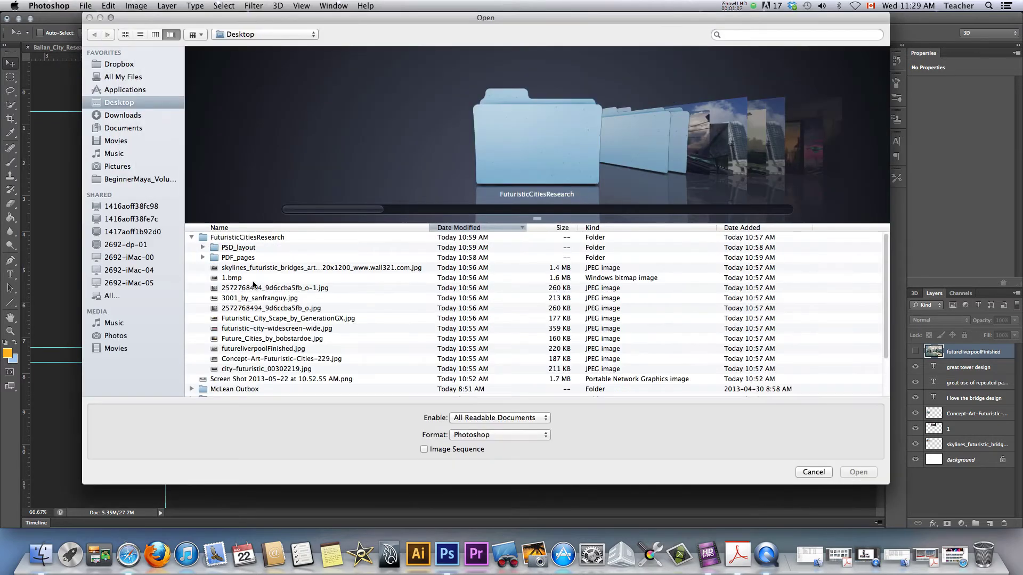
click(239, 277)
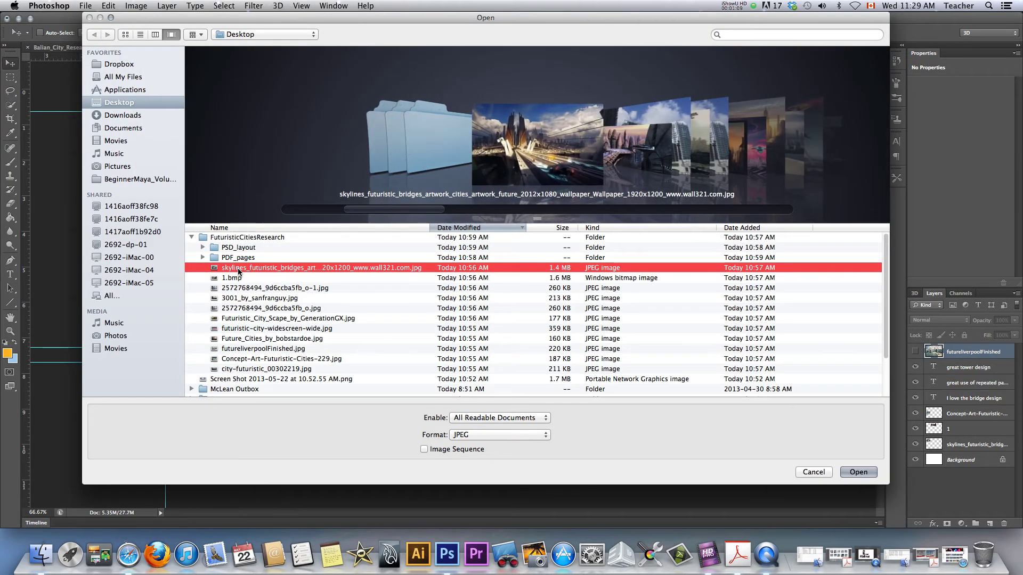
key(Down)
key(Down)
key(Down)
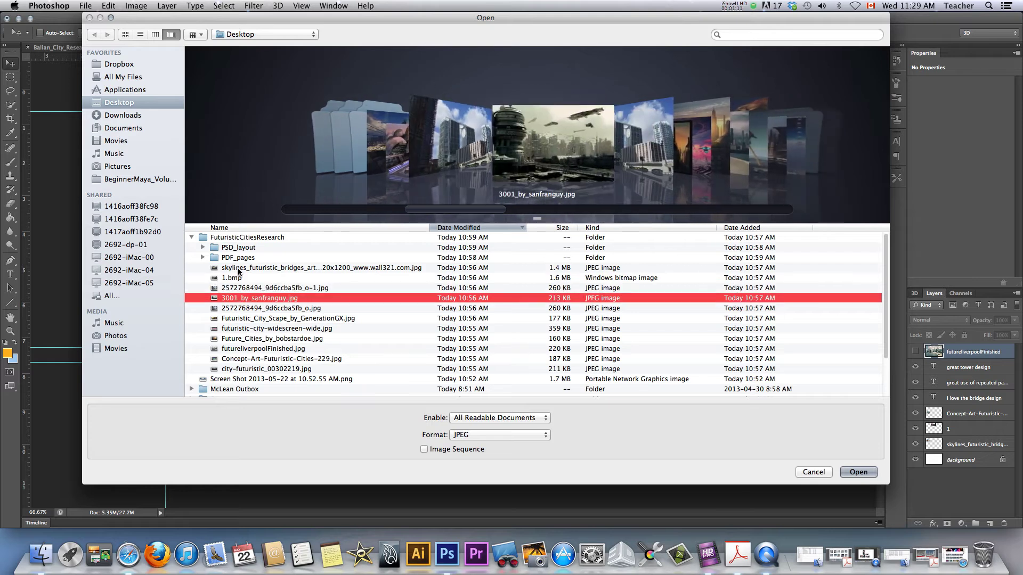
key(Down)
key(Down)
key(Down)
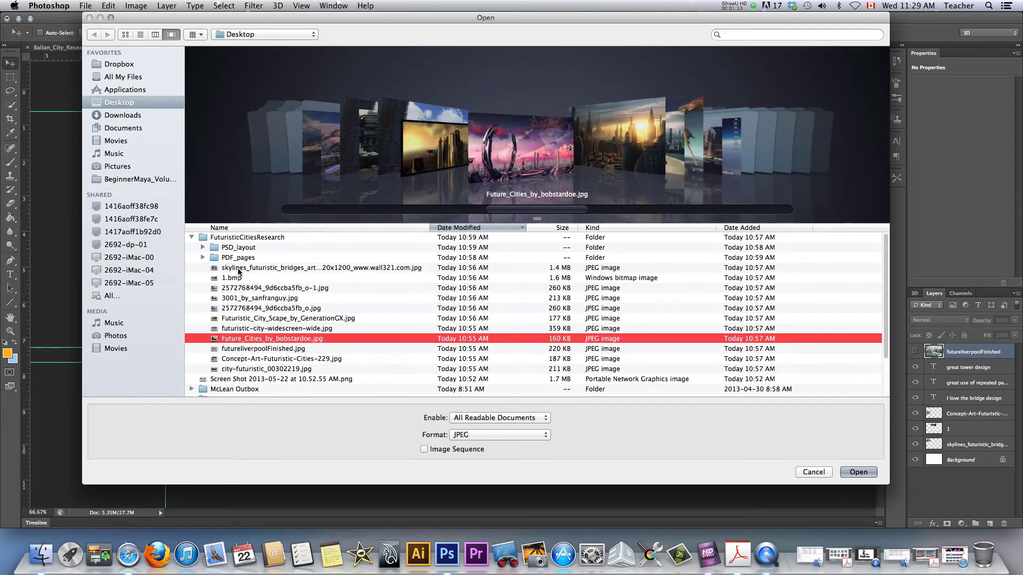
key(Down)
key(Return)
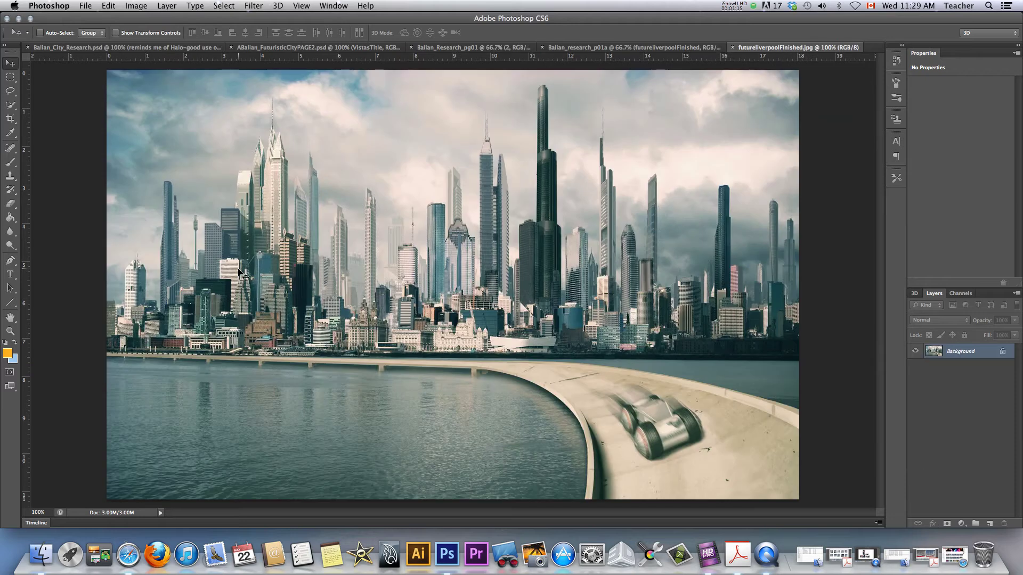
Convert the futureliverpoolFinished document's locked Background into Layer 0.
drag(273, 273, 636, 129)
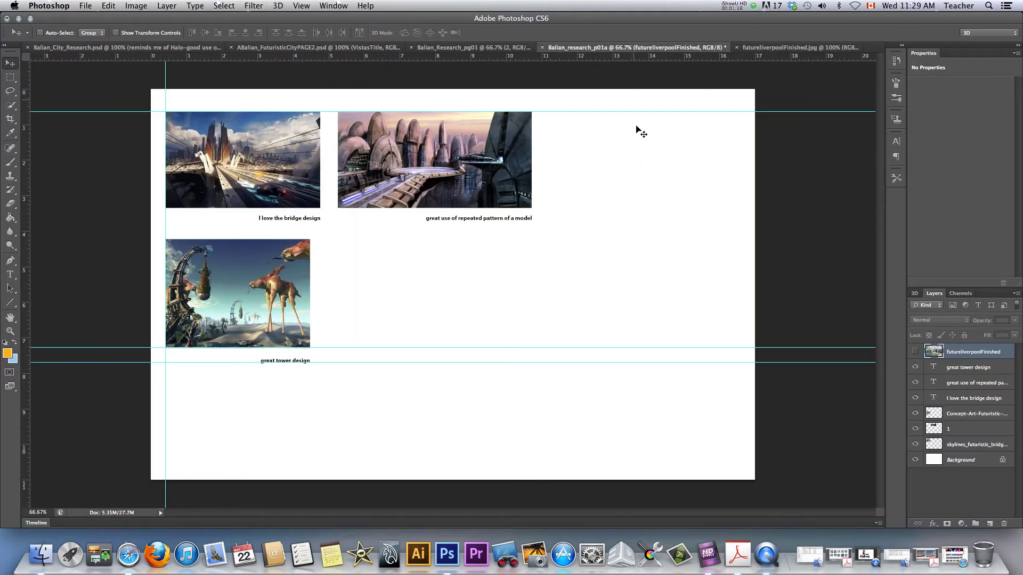
click(790, 47)
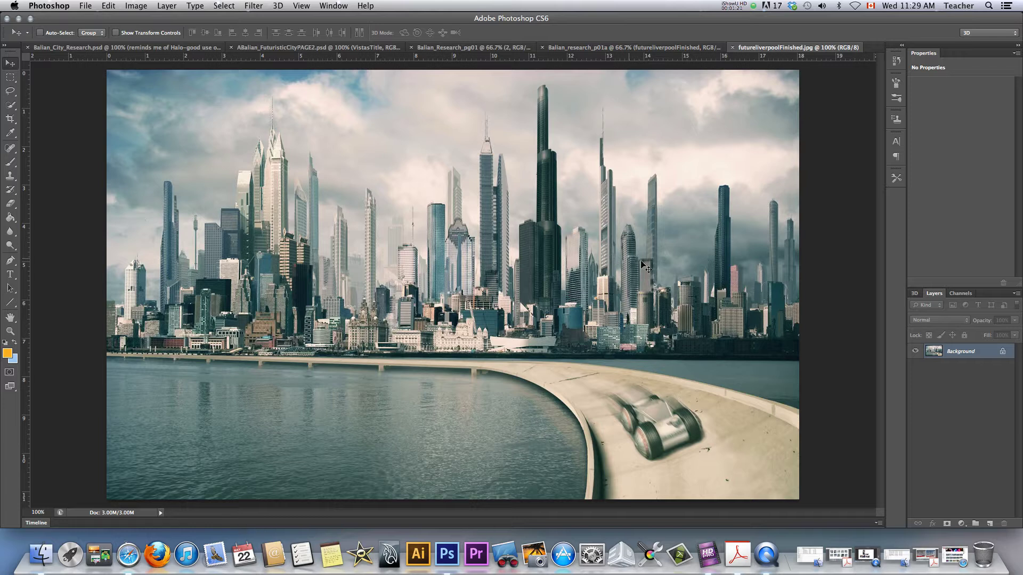
right_click(979, 354)
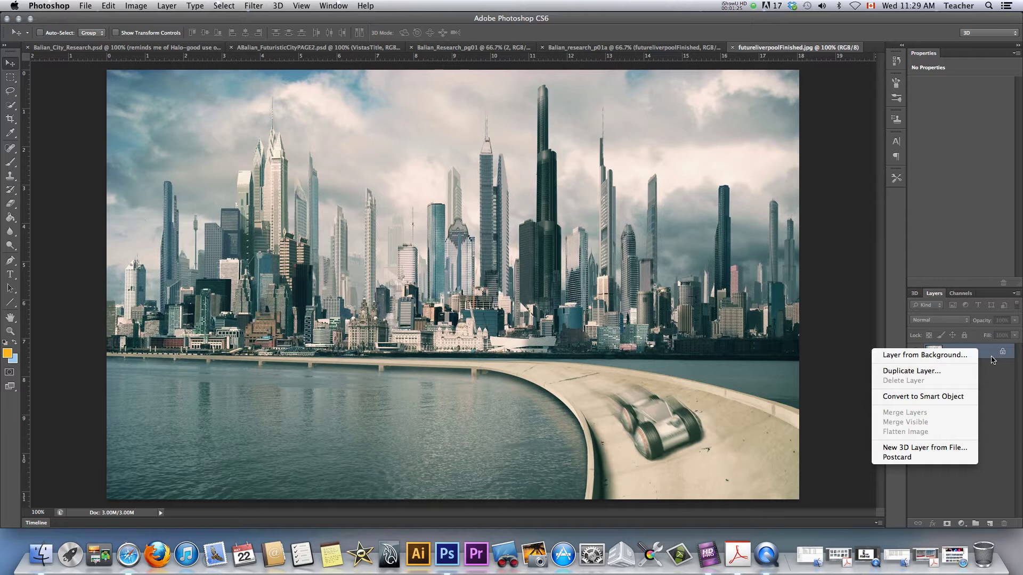
click(992, 359)
double_click(979, 354)
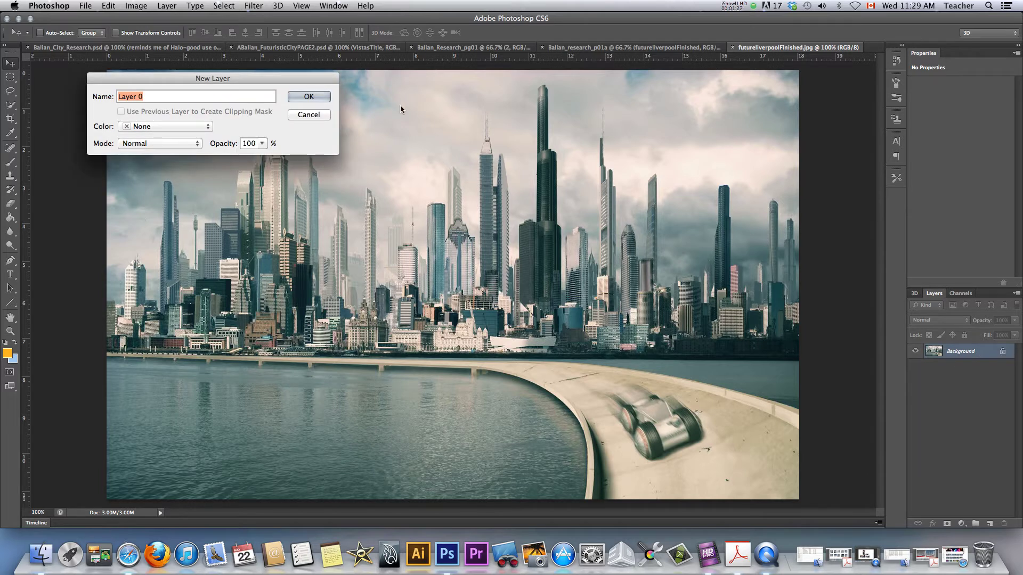
key(Return)
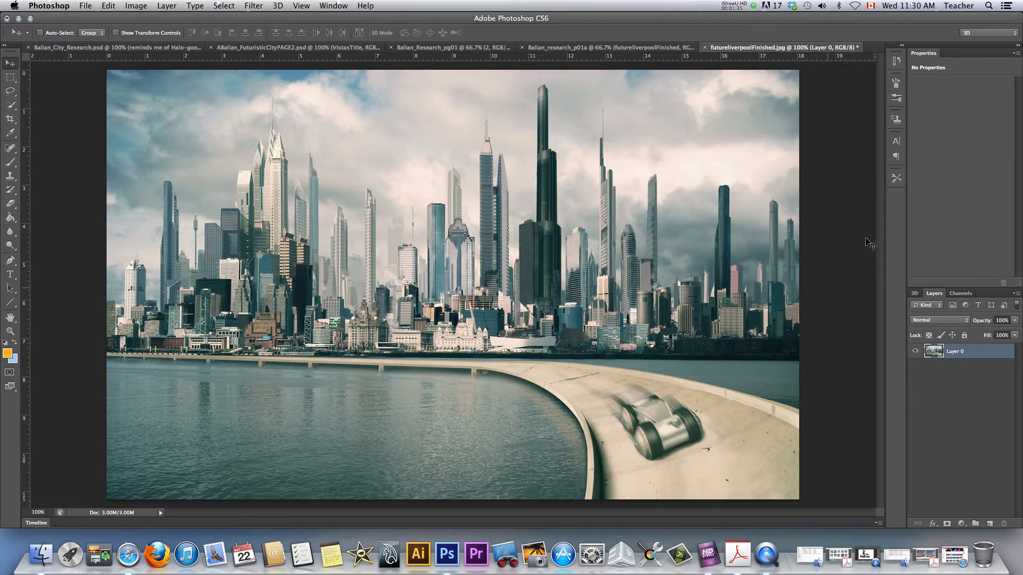
Crop the skyline to the city-and-road area, cancelling a second tighter crop attempt.
click(10, 119)
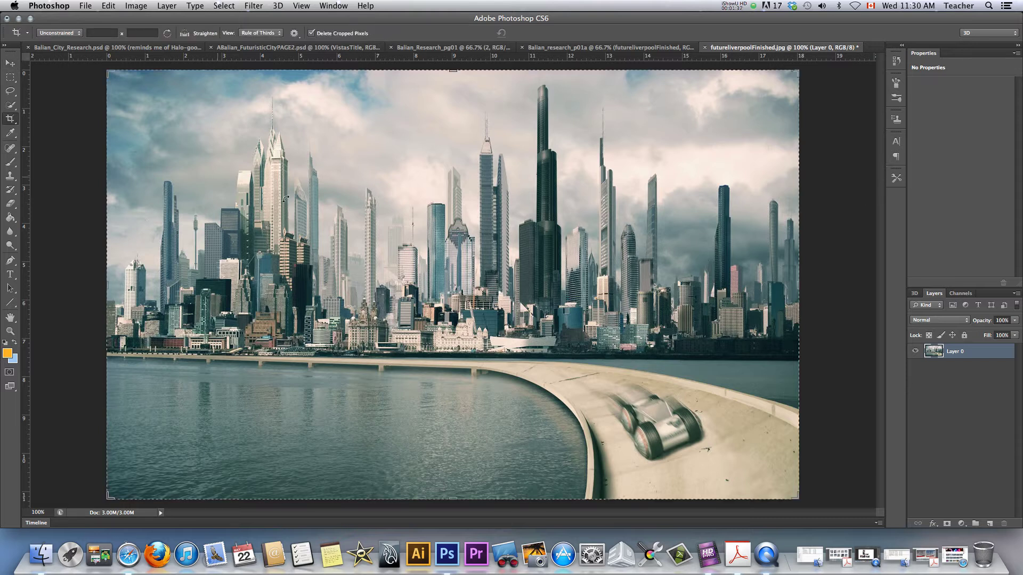
drag(366, 236, 766, 474)
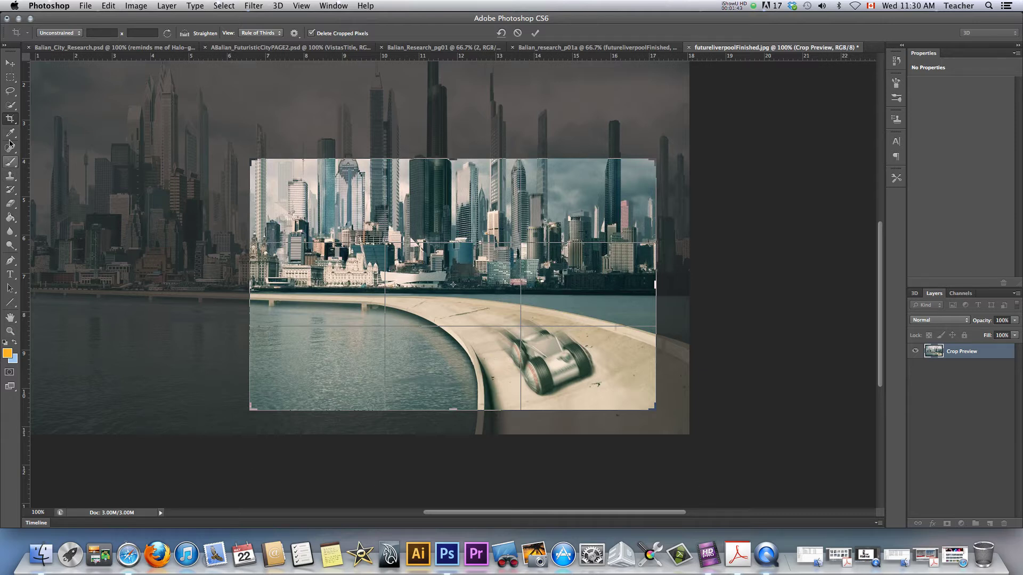
key(Return)
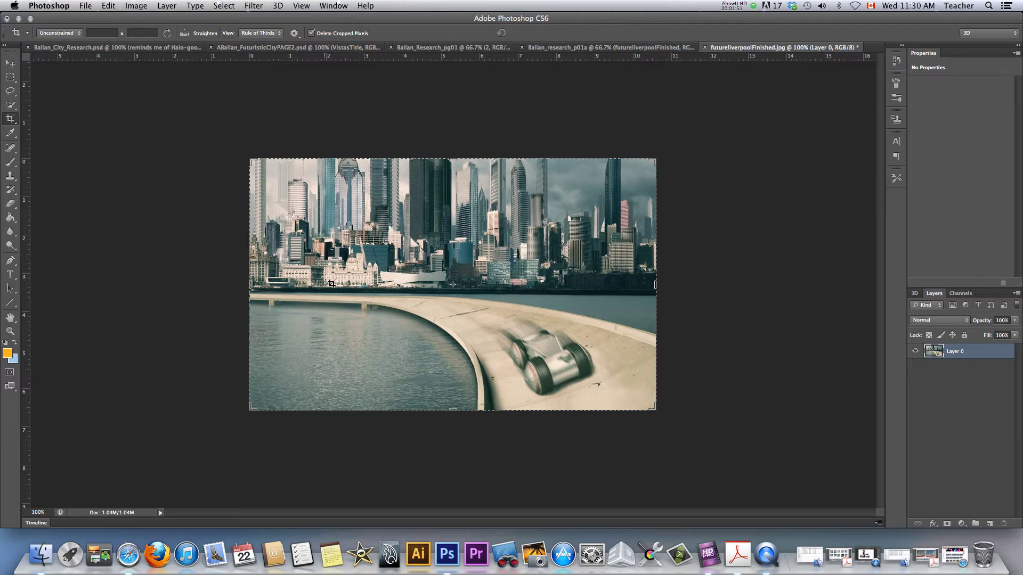
drag(339, 232, 576, 370)
key(Escape)
click(9, 63)
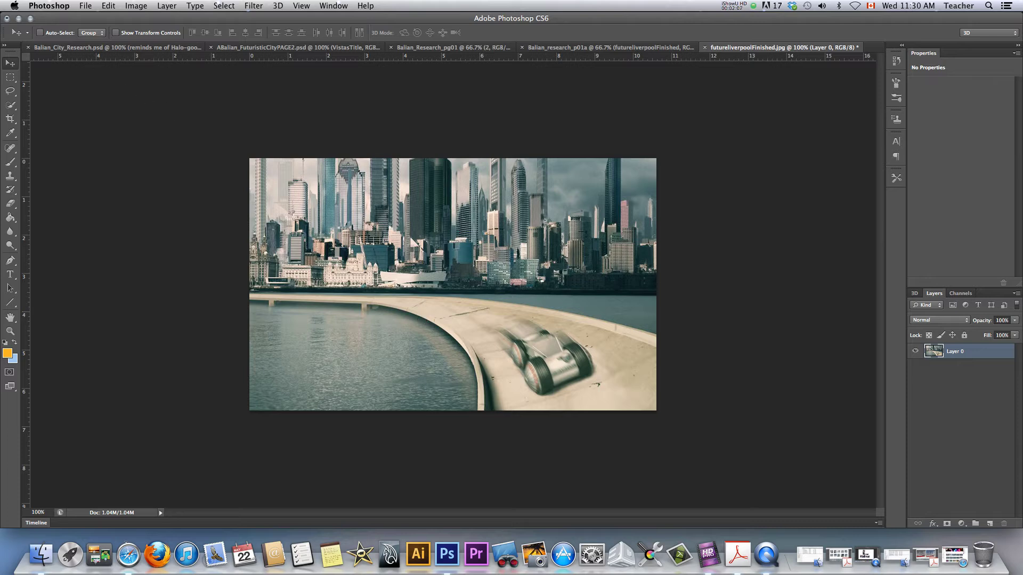
Save the cropped skyline as futureliverpoolFinished_02AB.psd, accepting the compatibility option.
click(85, 7)
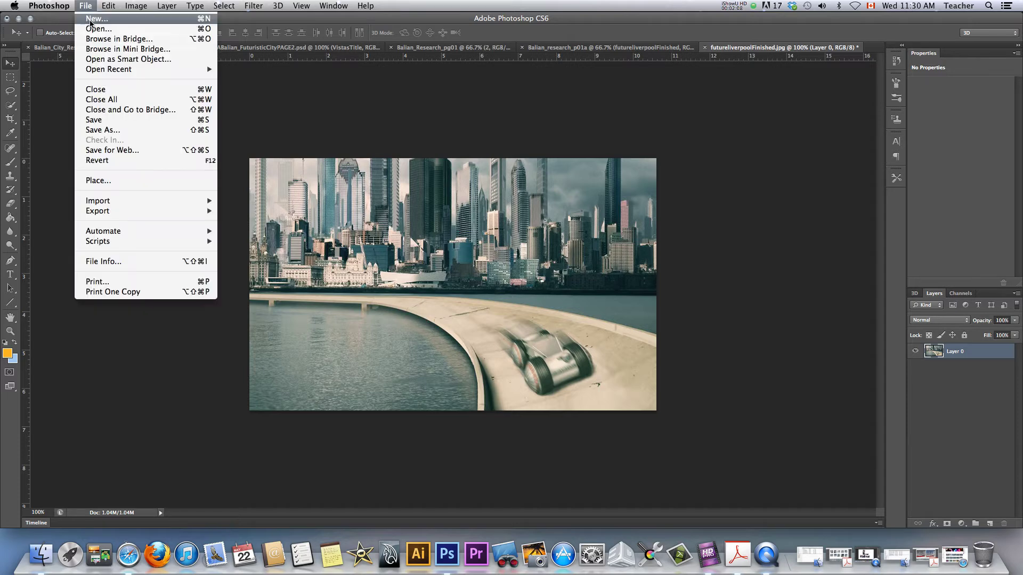
click(99, 130)
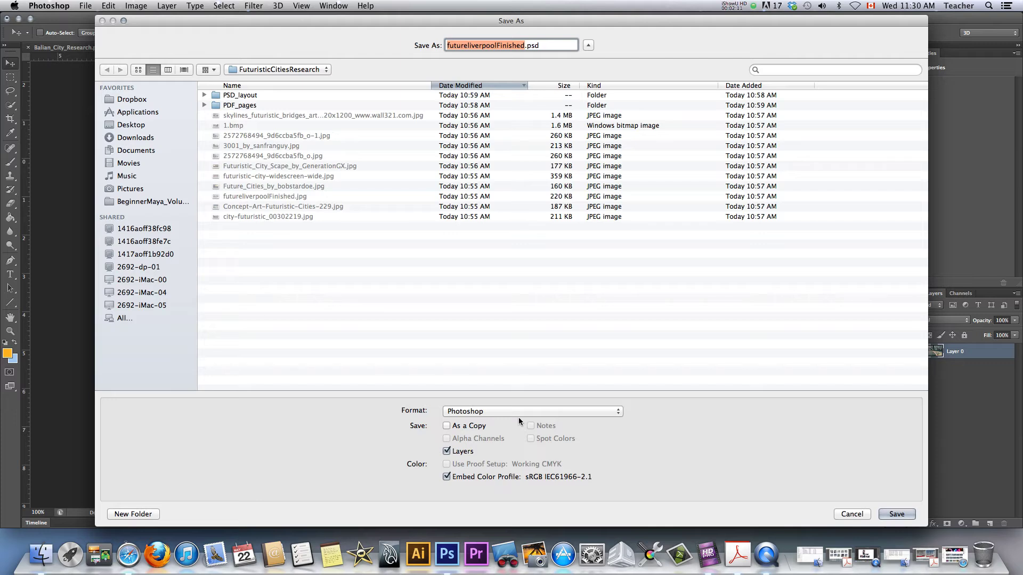
click(524, 45)
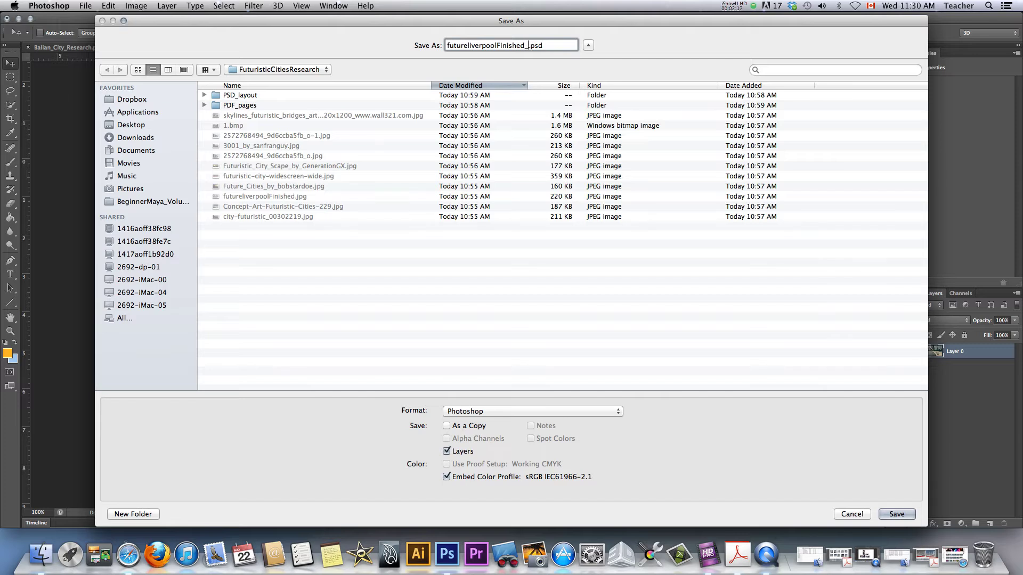
text(_02AB)
click(889, 515)
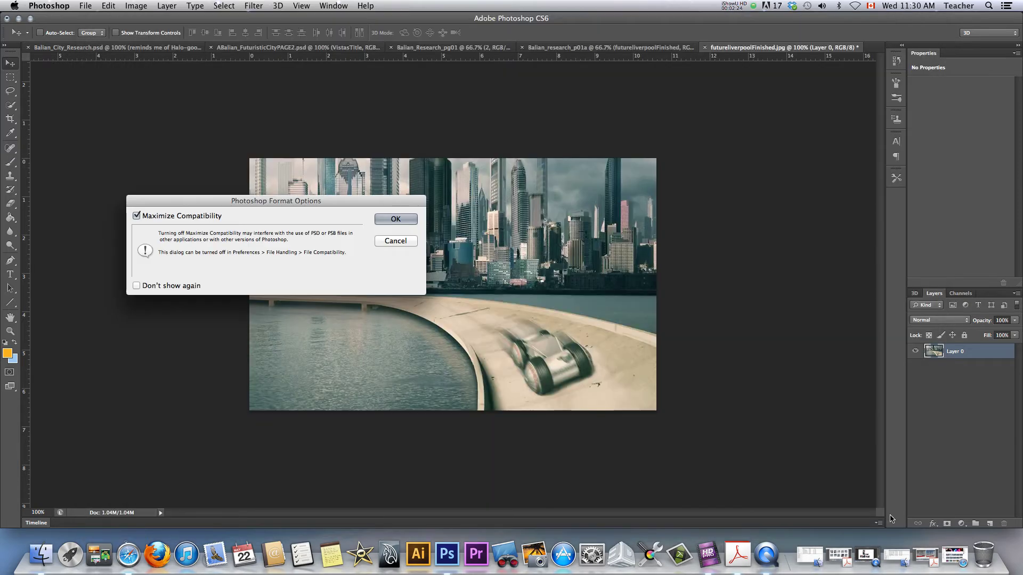
click(397, 219)
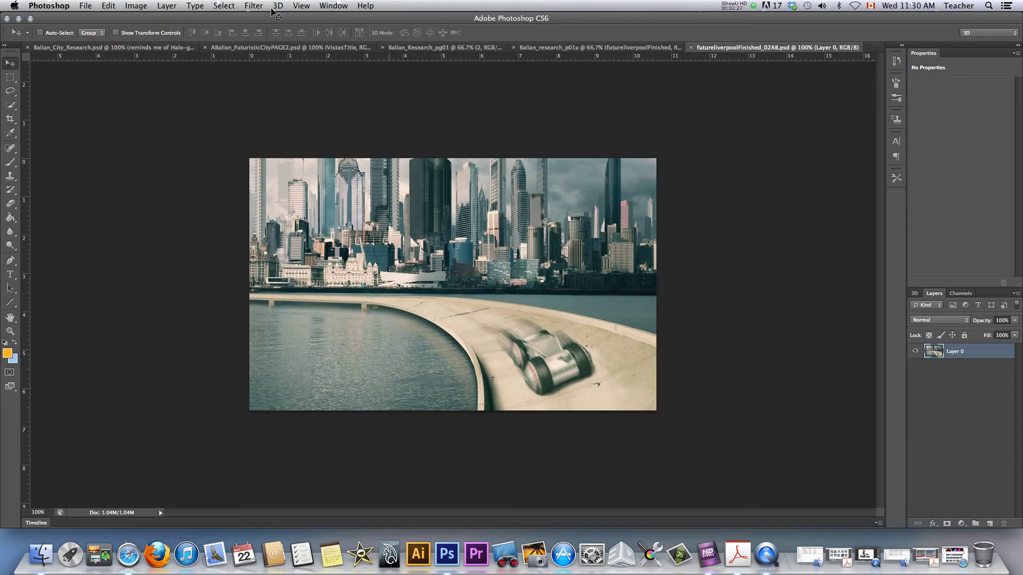
Save a JPEG copy, futureliverpoolFinished_02AB.jpg, at Maximum quality 12.
click(81, 5)
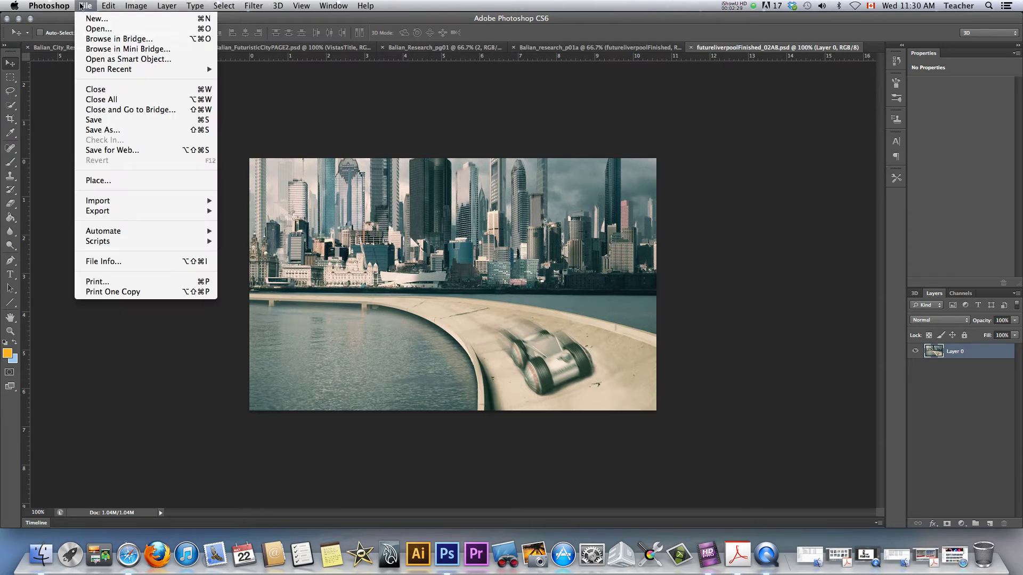
click(111, 129)
click(472, 412)
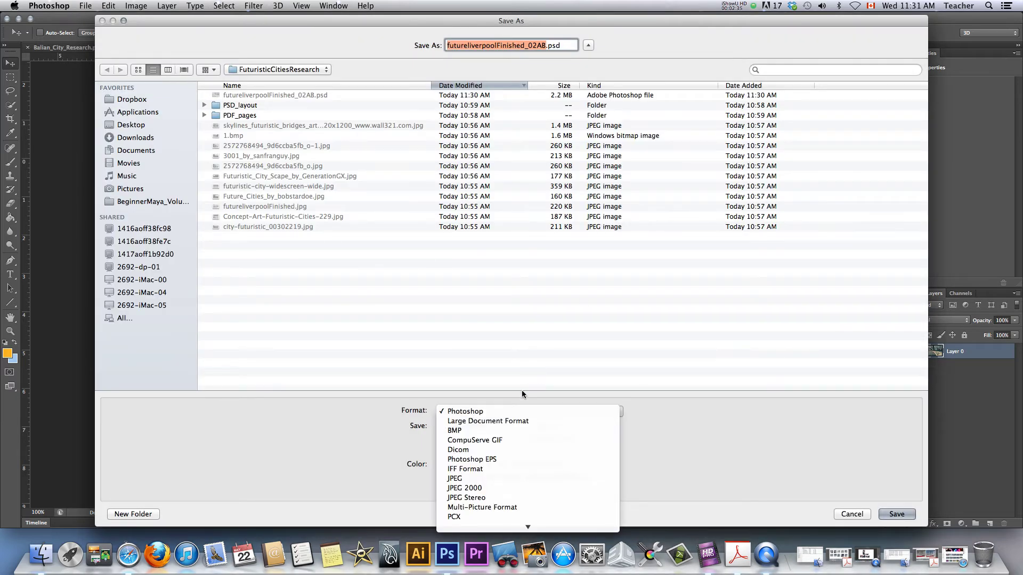
click(458, 480)
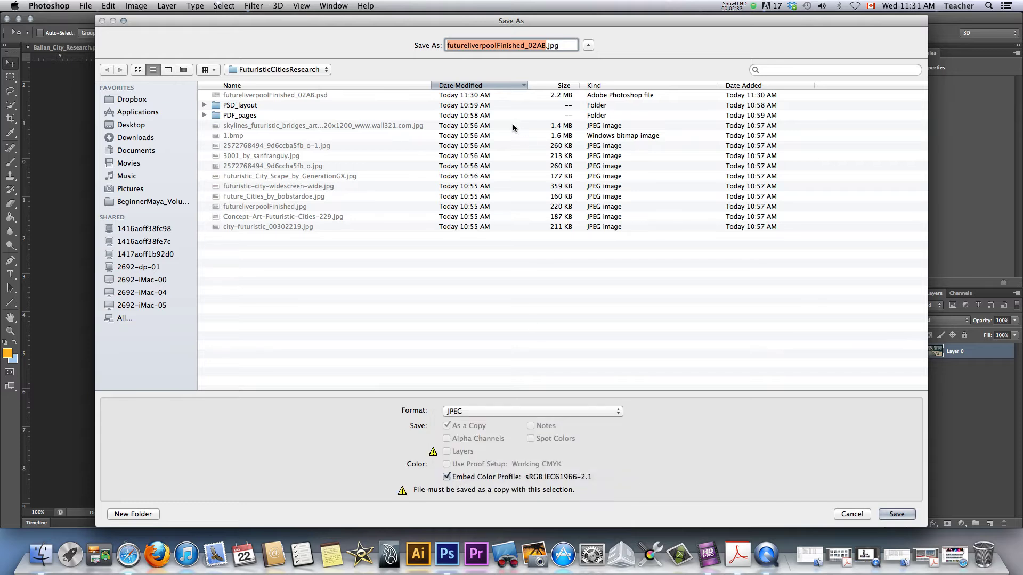
click(895, 515)
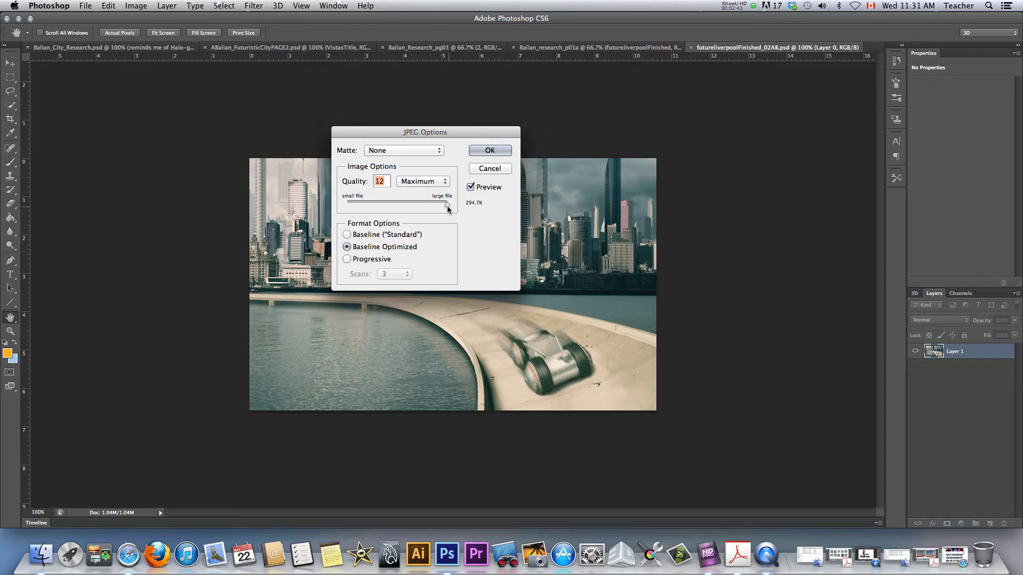
drag(446, 205, 476, 211)
click(489, 151)
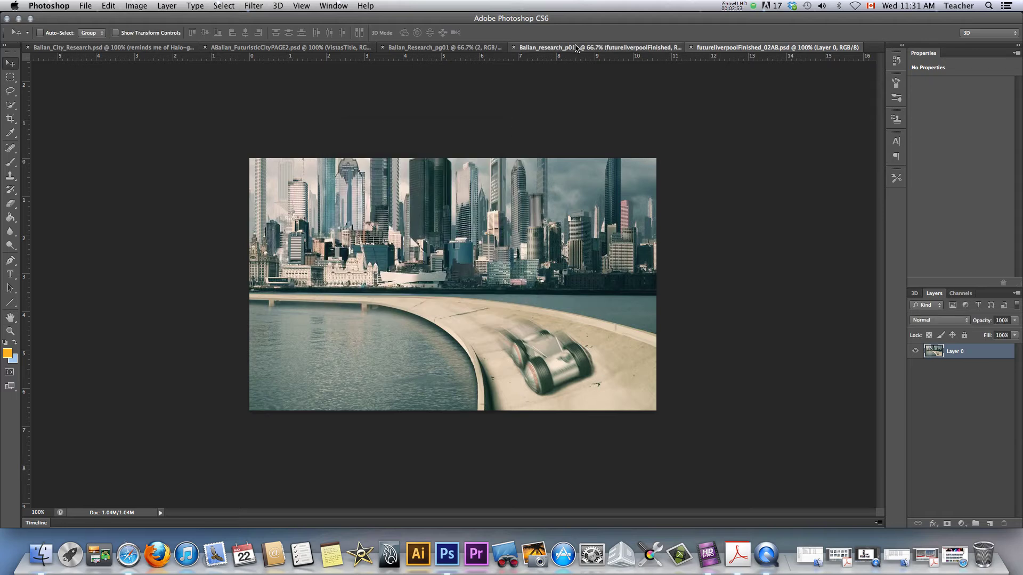
click(575, 48)
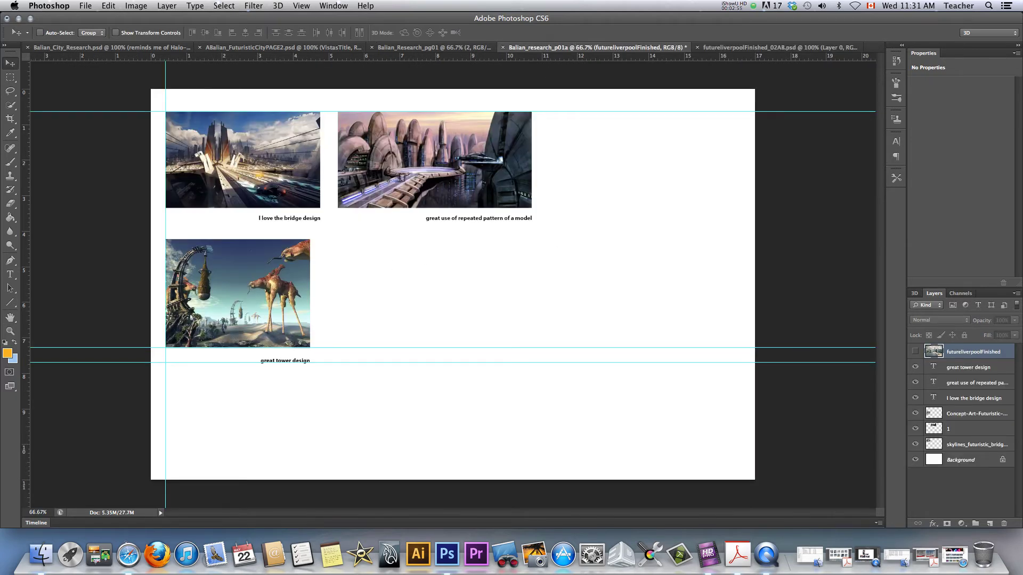
Place futureliverpoolFinished_02AB.jpg onto the Balian_research_p01a page.
click(85, 6)
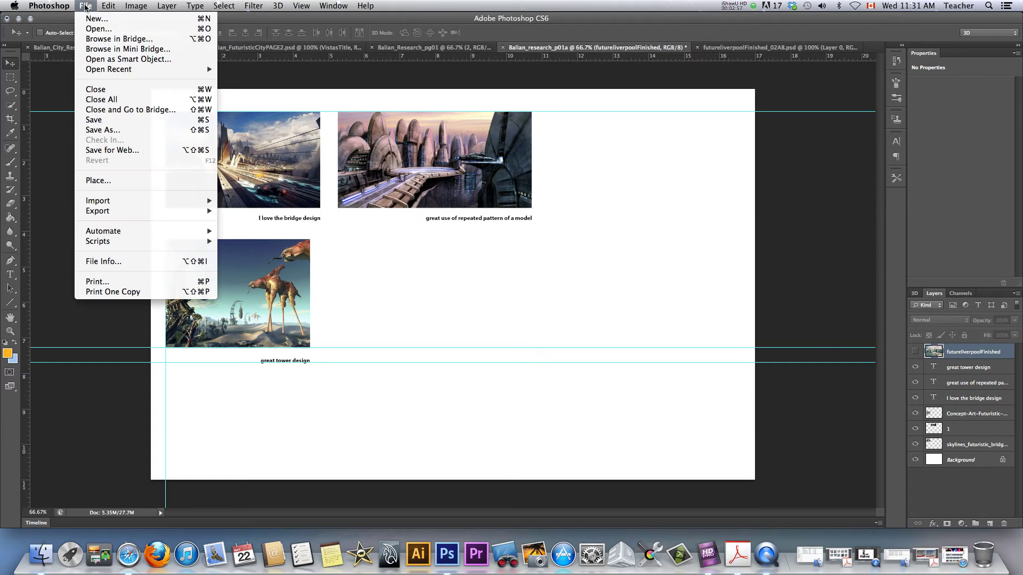
click(96, 181)
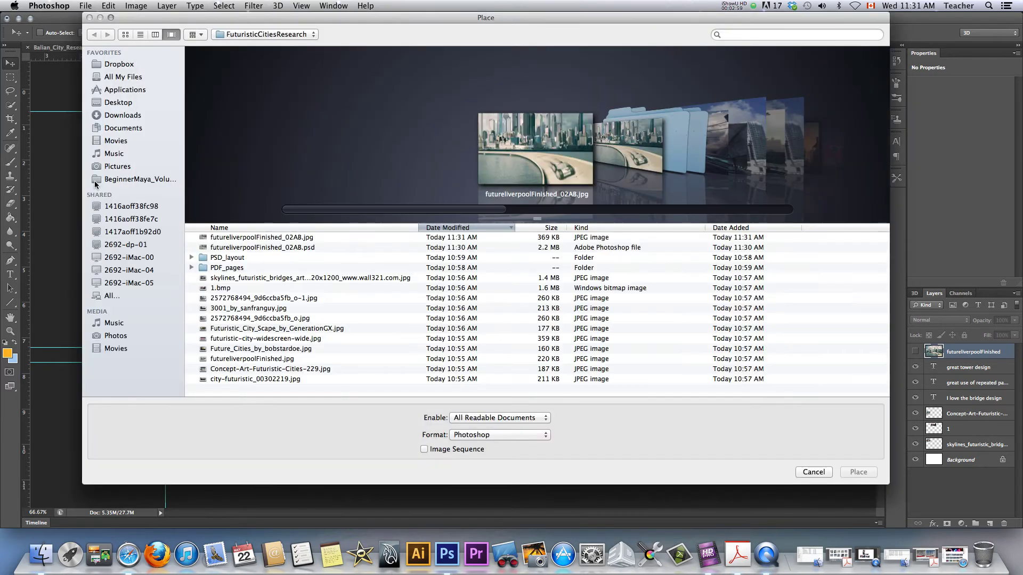
click(273, 240)
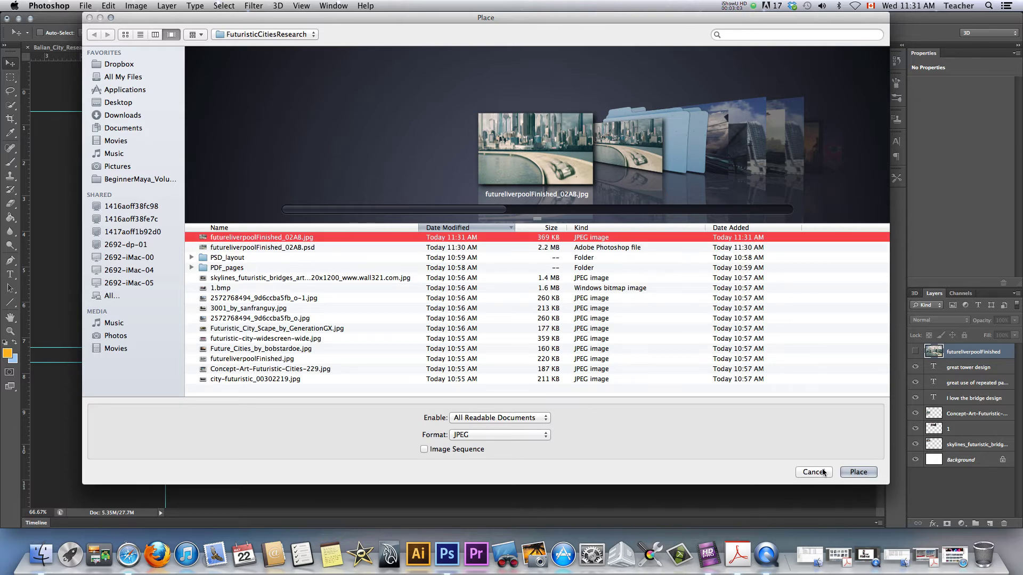
click(858, 472)
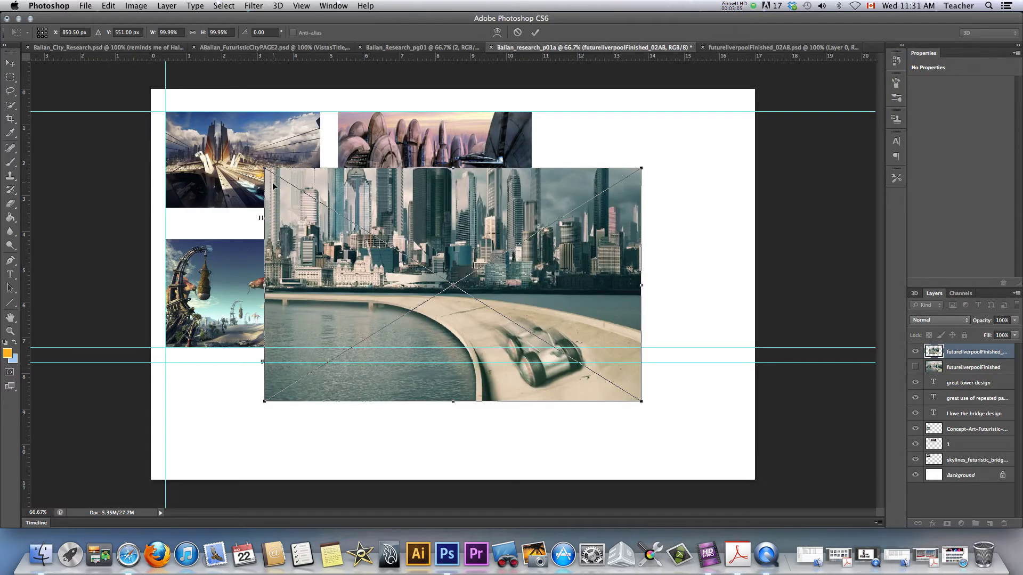
Scale the placed skyline to about 40% beside the tower picture and commit it.
drag(261, 168, 371, 285)
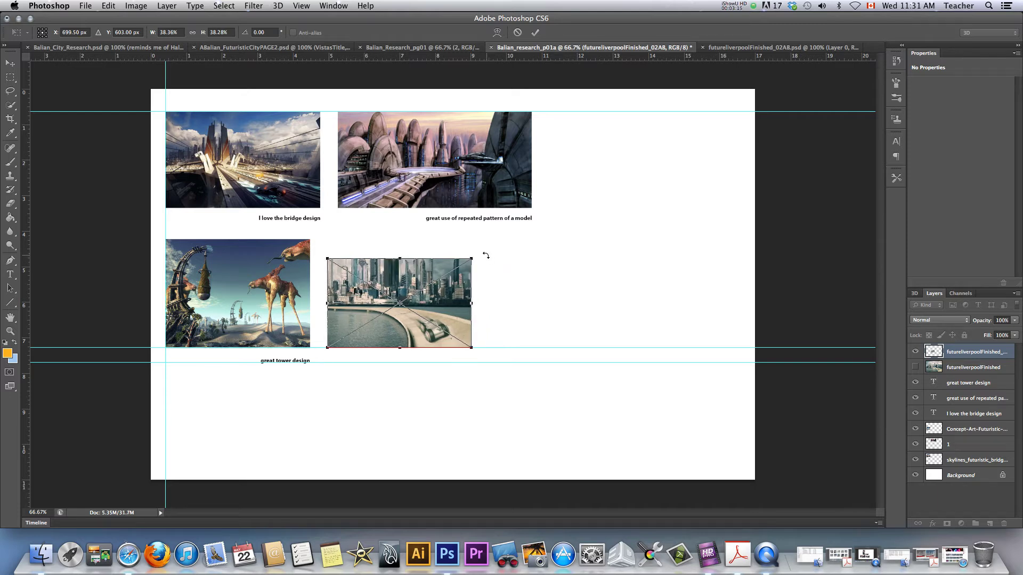
drag(472, 261, 479, 254)
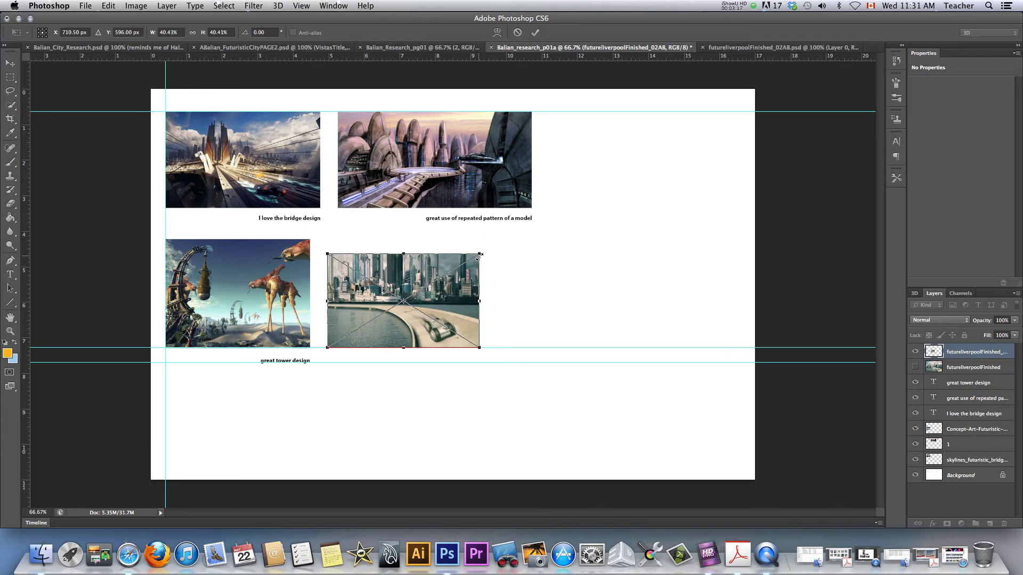
key(Return)
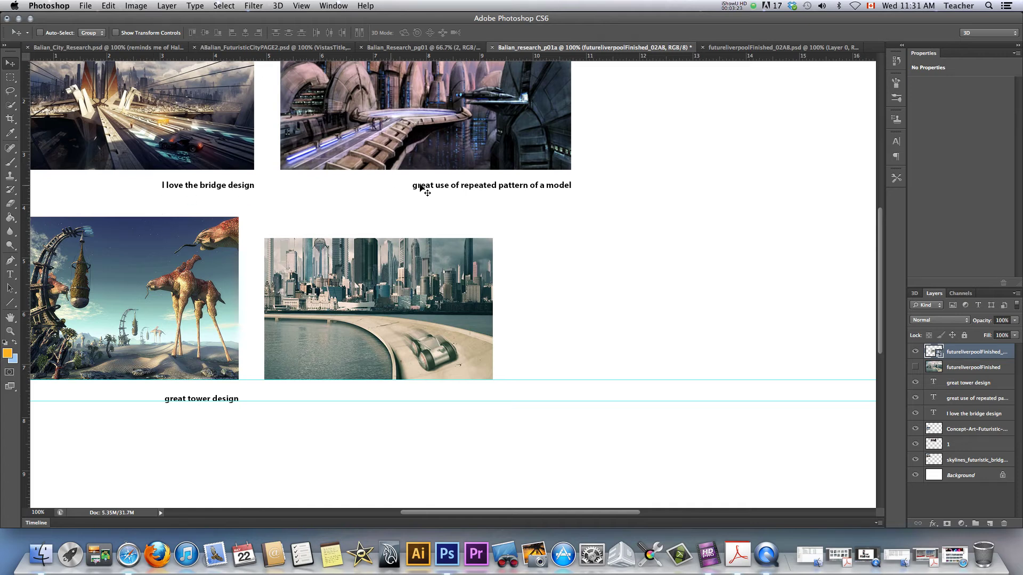
scroll(446, 379, left, 5)
scroll(445, 380, up, 1)
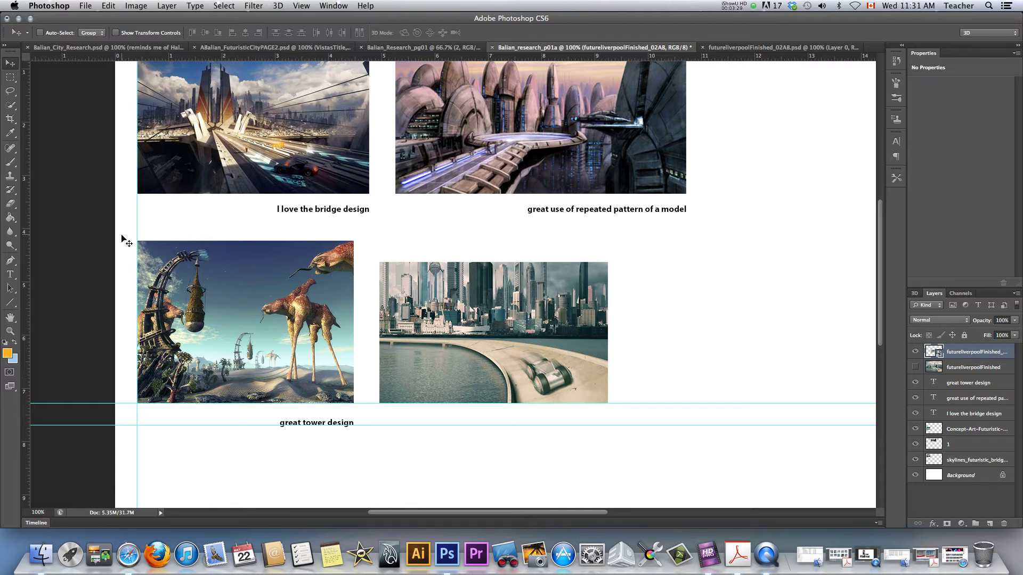
click(84, 7)
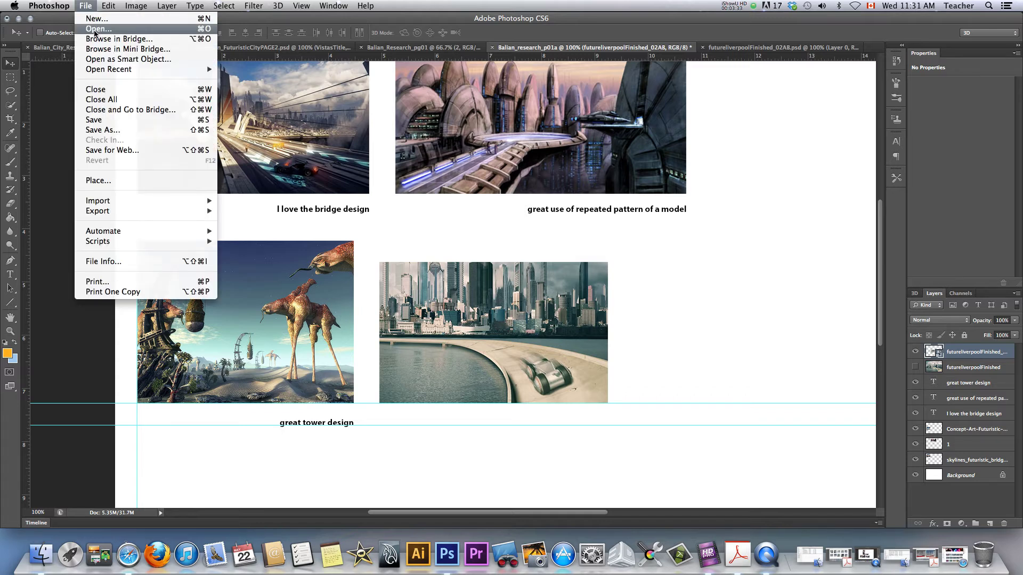
Open Concept-Art-Futuristic-Cities-229.jpg from the FuturisticCitiesResearch folder.
click(96, 32)
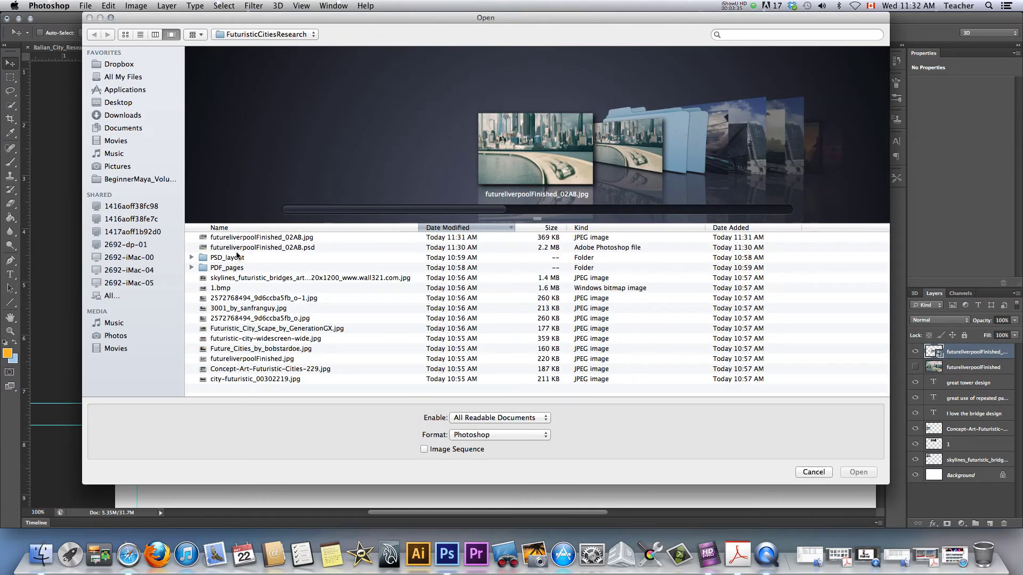
click(232, 280)
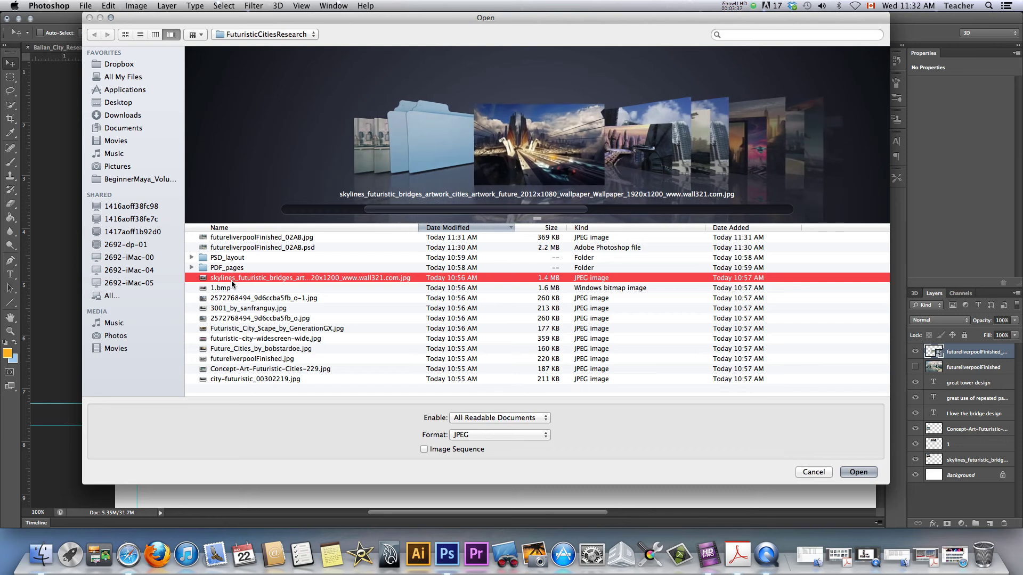
key(Down)
key(Down)
key(Down)
key(Down)
key(Down)
key(Down)
key(Down)
key(Down)
key(Down)
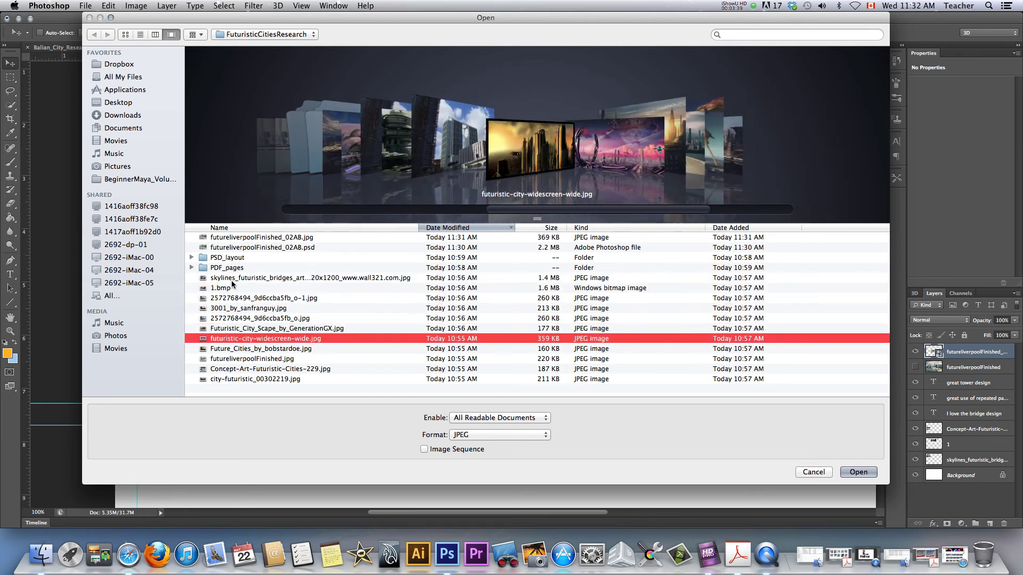
key(Return)
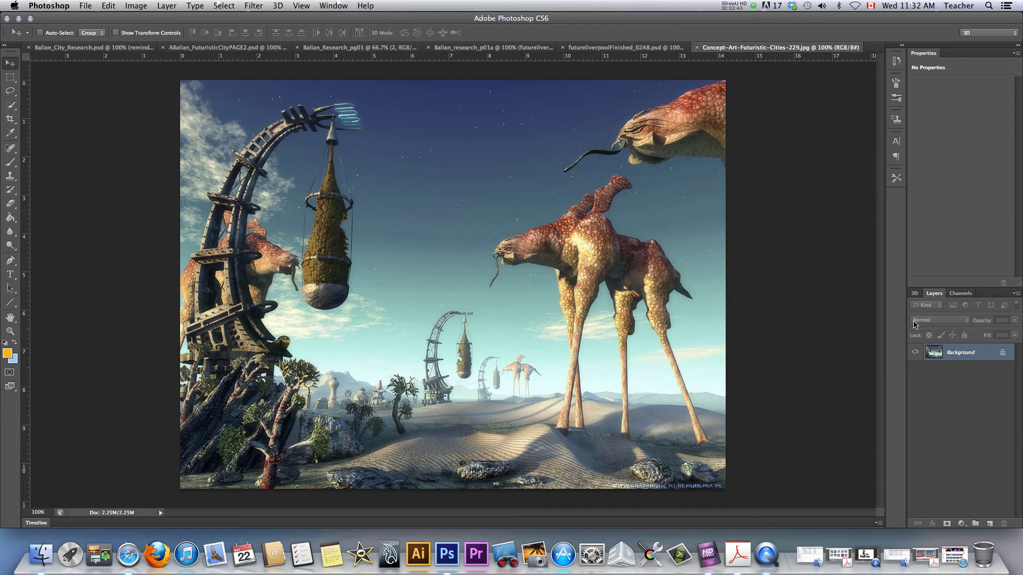
Convert the tower image's locked Background into an unlocked Layer 0.
double_click(978, 353)
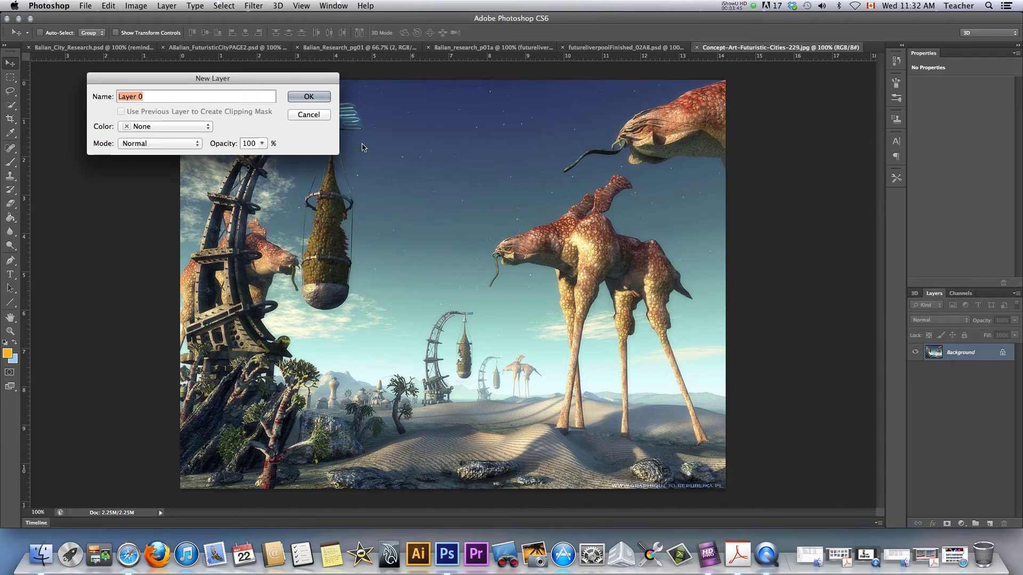
click(310, 101)
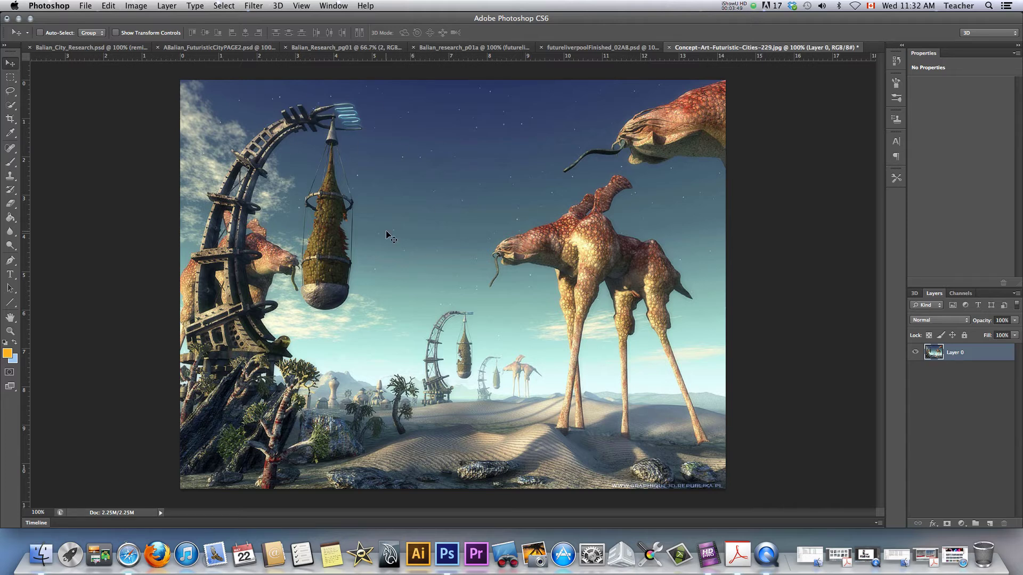
click(10, 118)
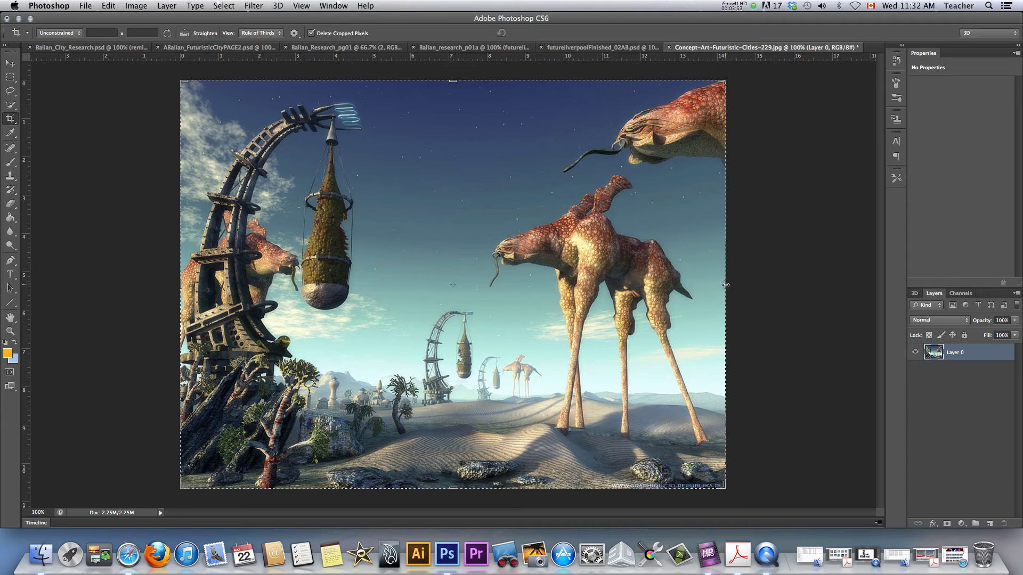
Crop the tower image to its left tower-and-pod portion, removing the giraffes.
drag(725, 285, 604, 296)
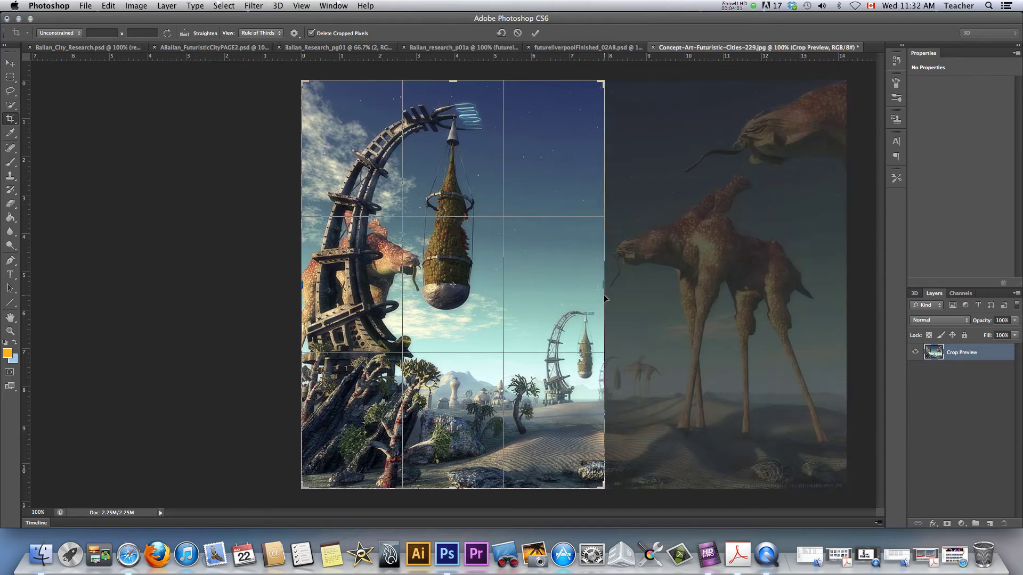
key(Return)
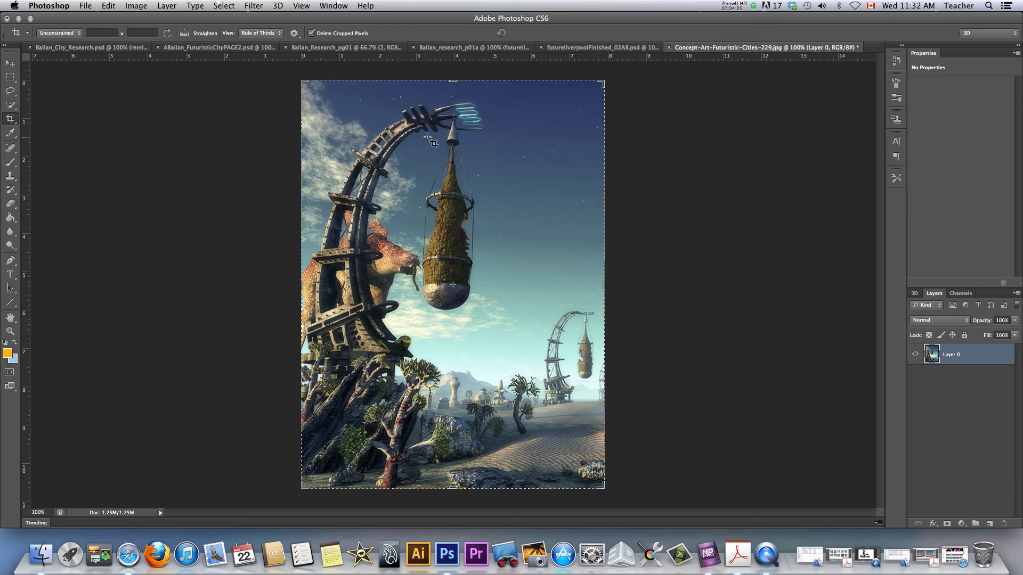
click(11, 64)
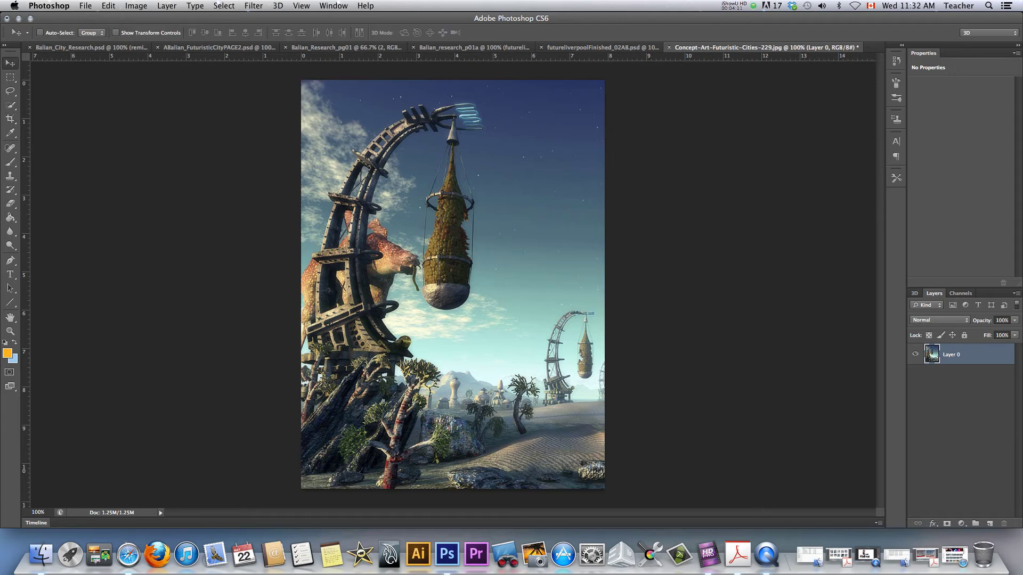
click(84, 6)
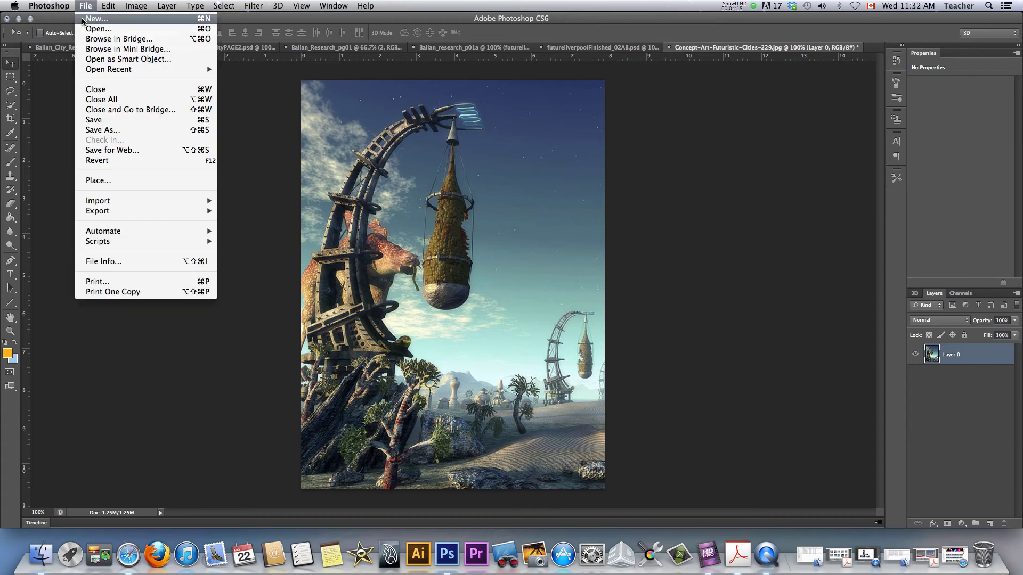
Save the tower image as JPEG 'Concept-Art-Futuristic-Cities-229 _ABcopy.jpg' at maximum quality 12.
click(98, 130)
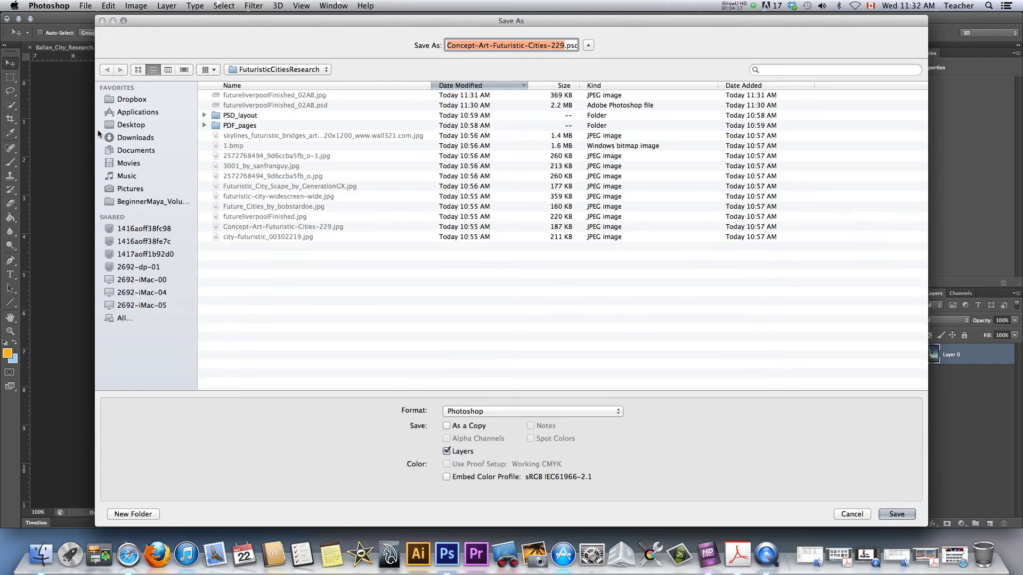
click(566, 47)
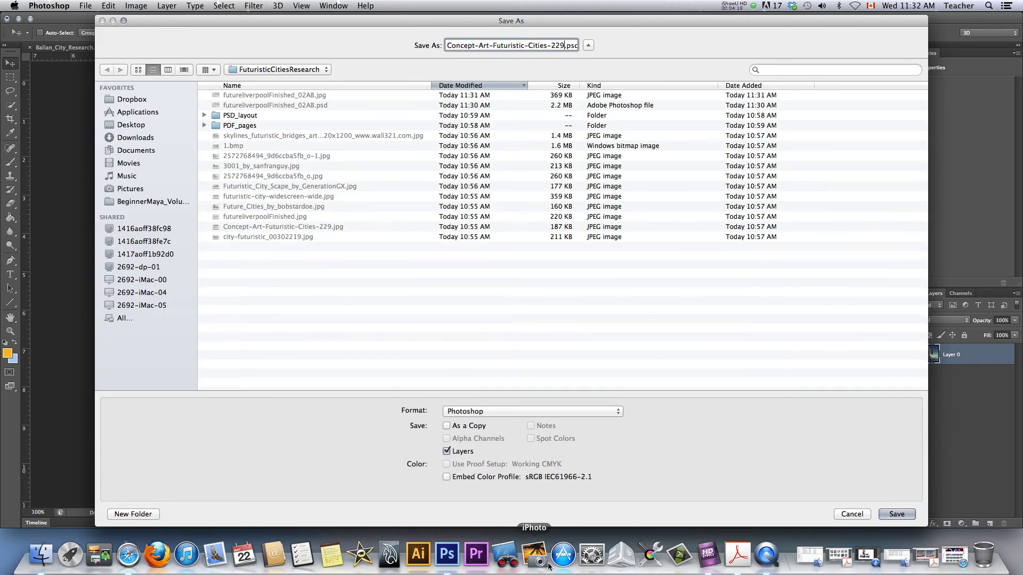
click(476, 412)
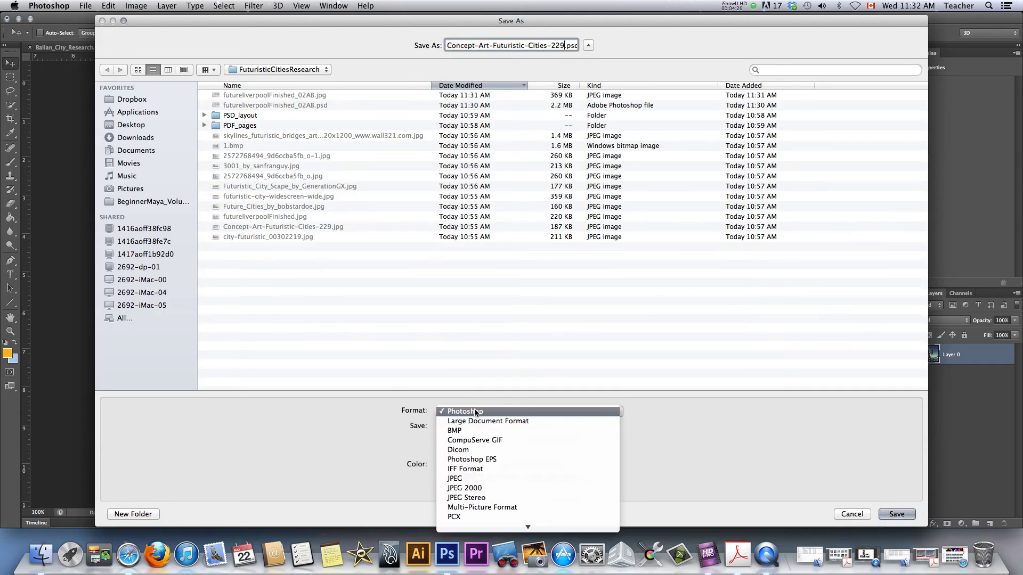
click(474, 479)
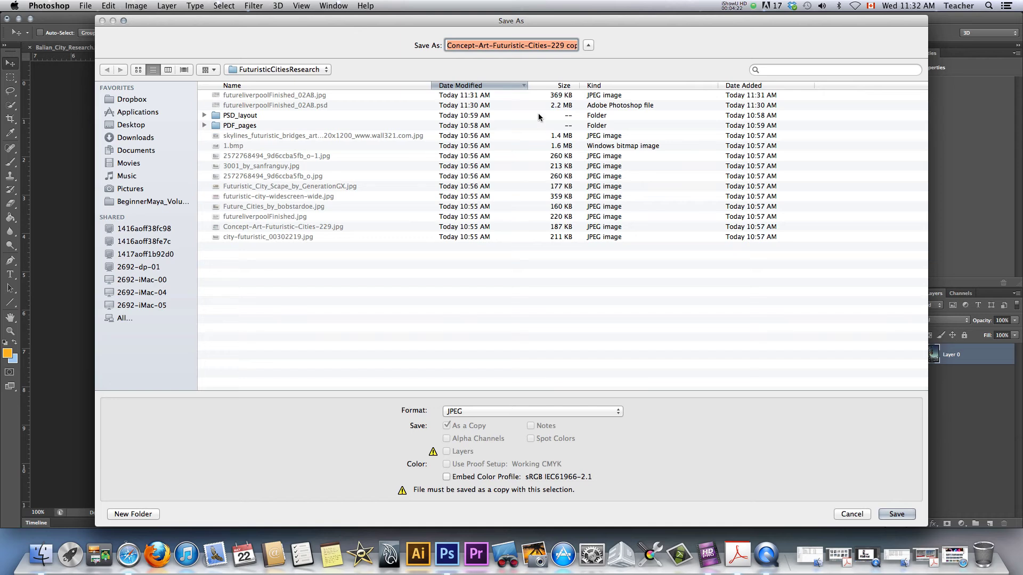
click(562, 45)
text(_)
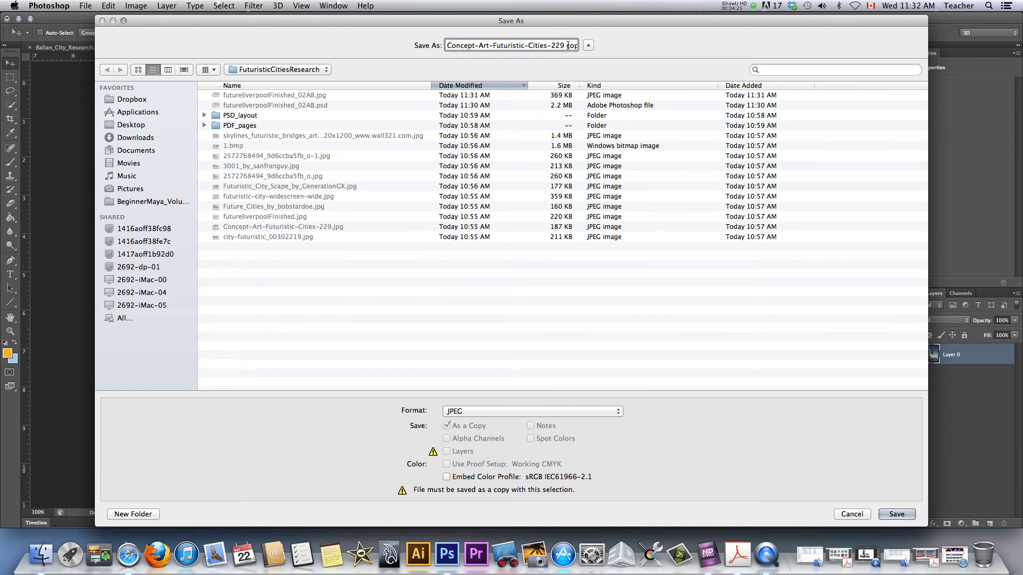
key(Left)
key(BackSpace)
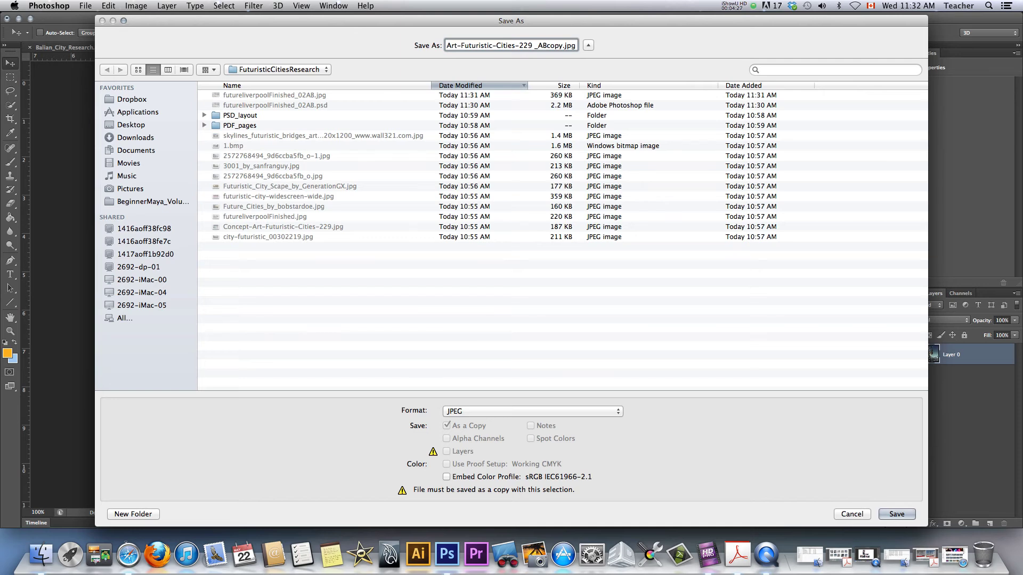
key(Return)
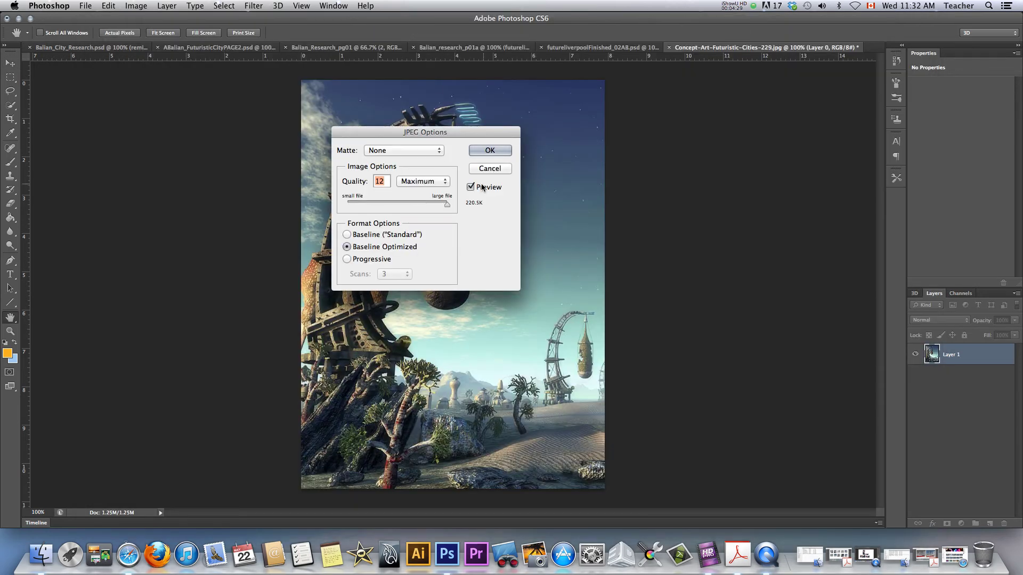
click(486, 151)
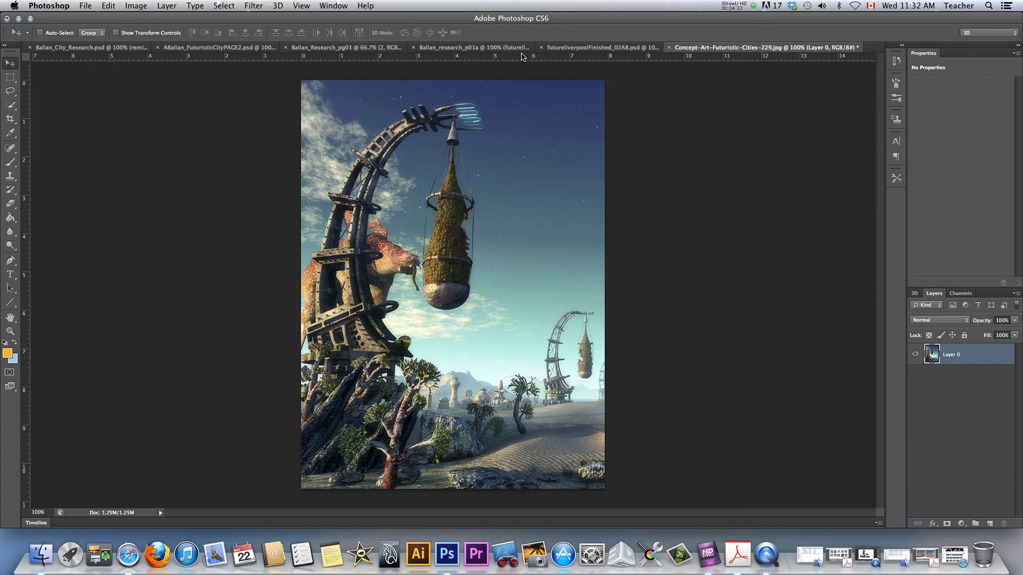
Place 'Concept-Art-Futuristic-Cities-229 _ABcopy.jpg' onto the Balian_research_p01a page and zoom out to see it.
click(560, 49)
click(485, 49)
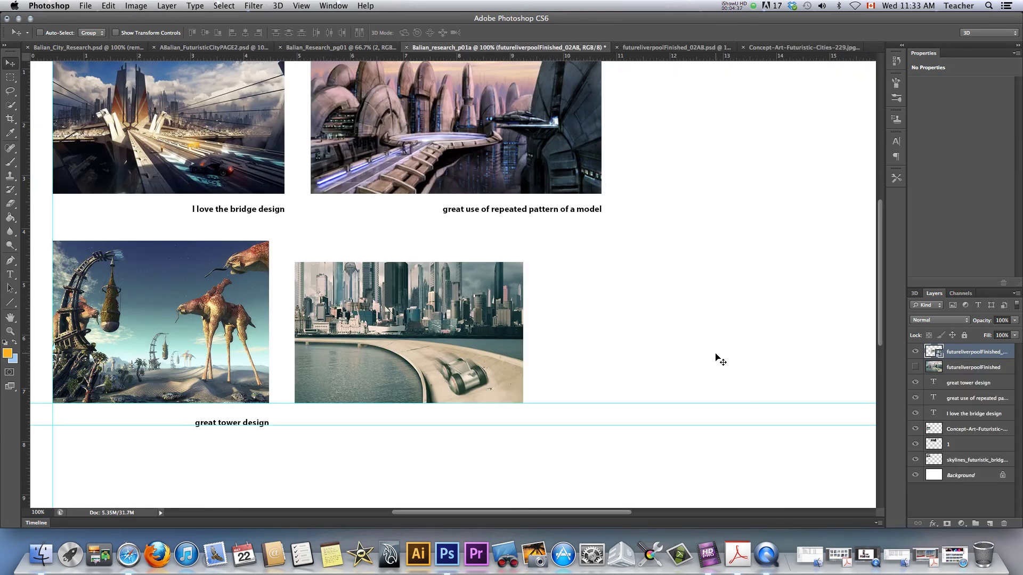
drag(679, 360, 728, 355)
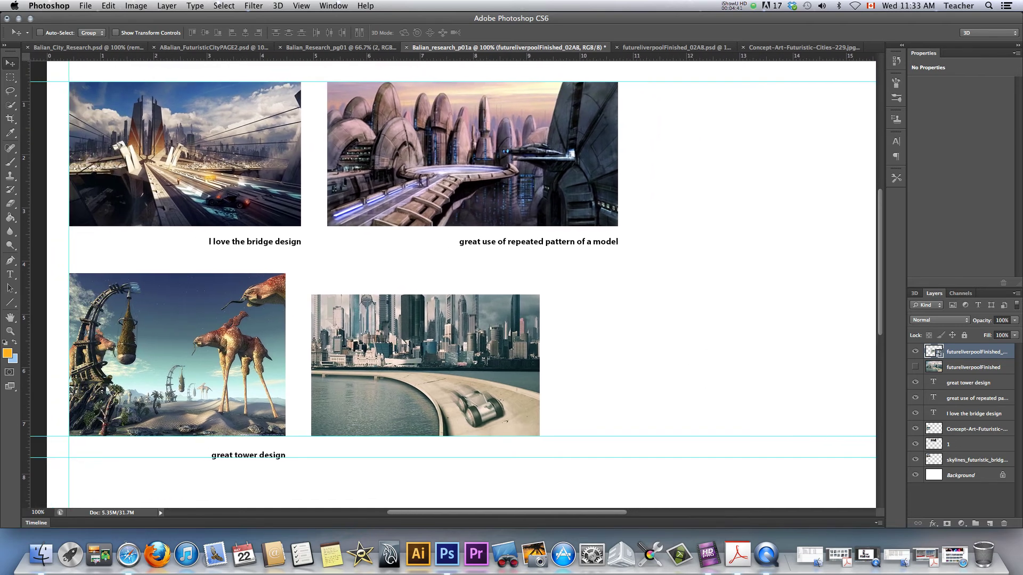
click(87, 6)
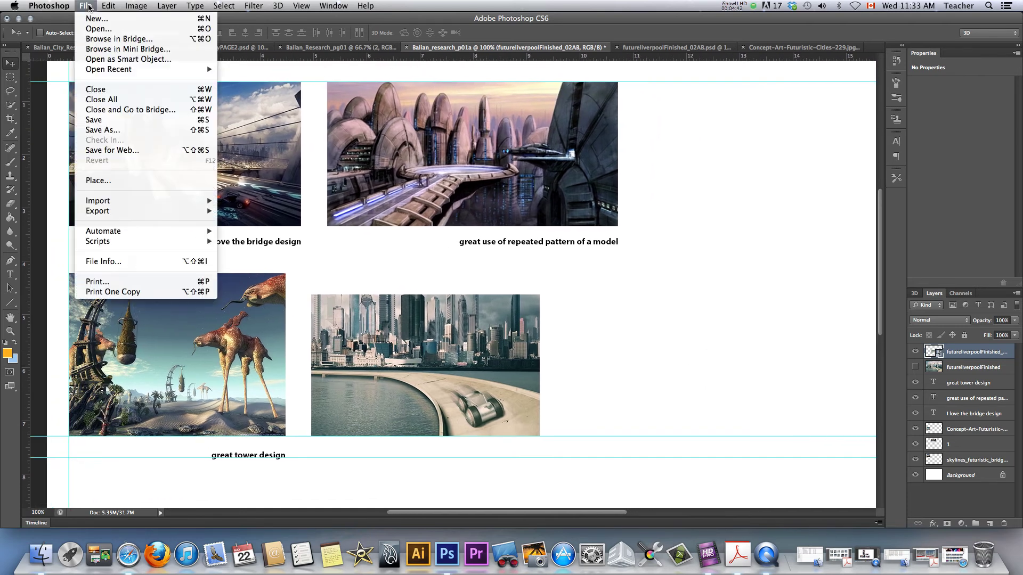
click(92, 181)
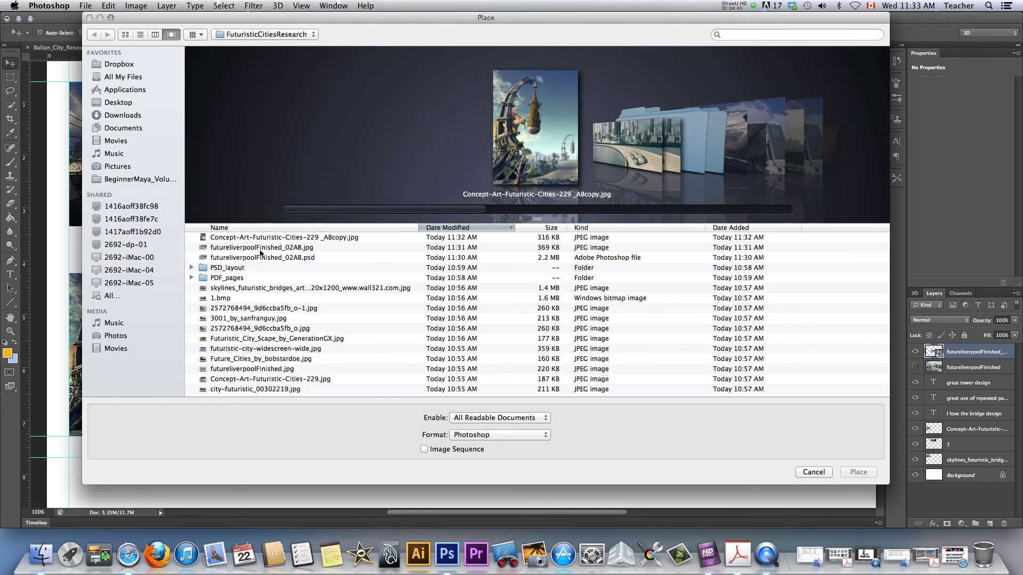
click(270, 240)
click(859, 472)
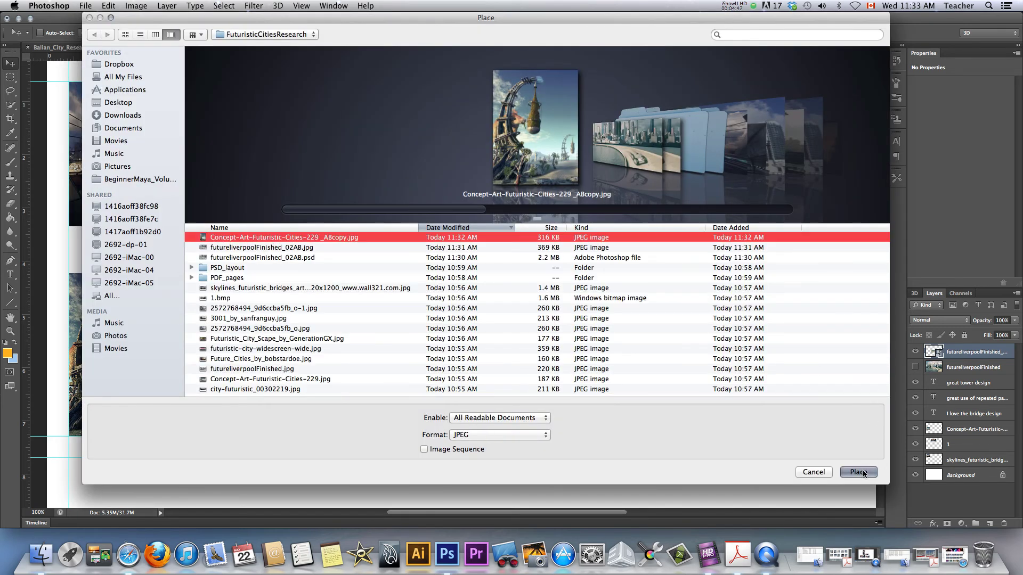
key(super+minus)
key(super+minus)
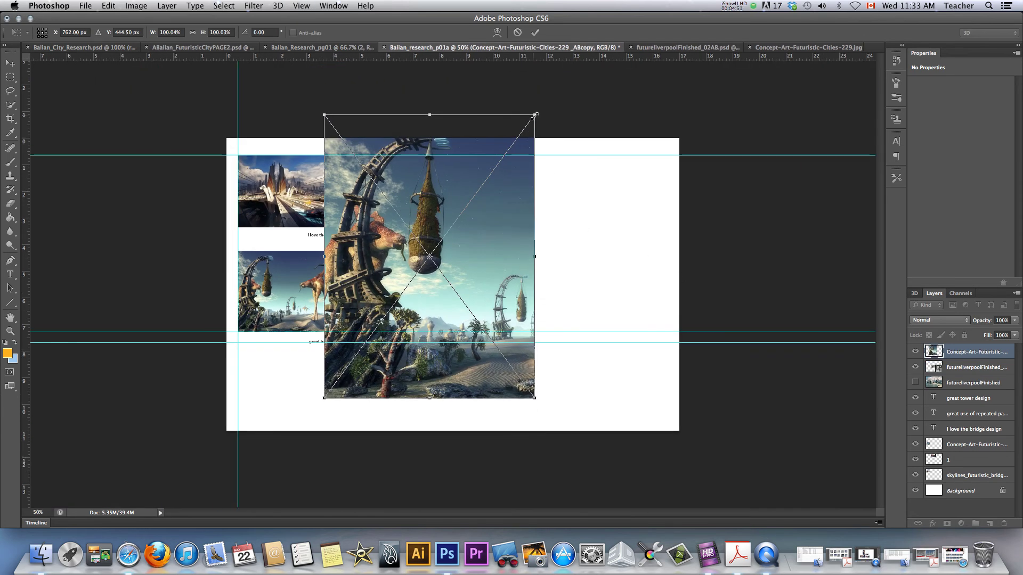
Scale the placed tower image to about 40%, commit it, and move it to the page's right edge.
drag(533, 116, 442, 309)
key(Return)
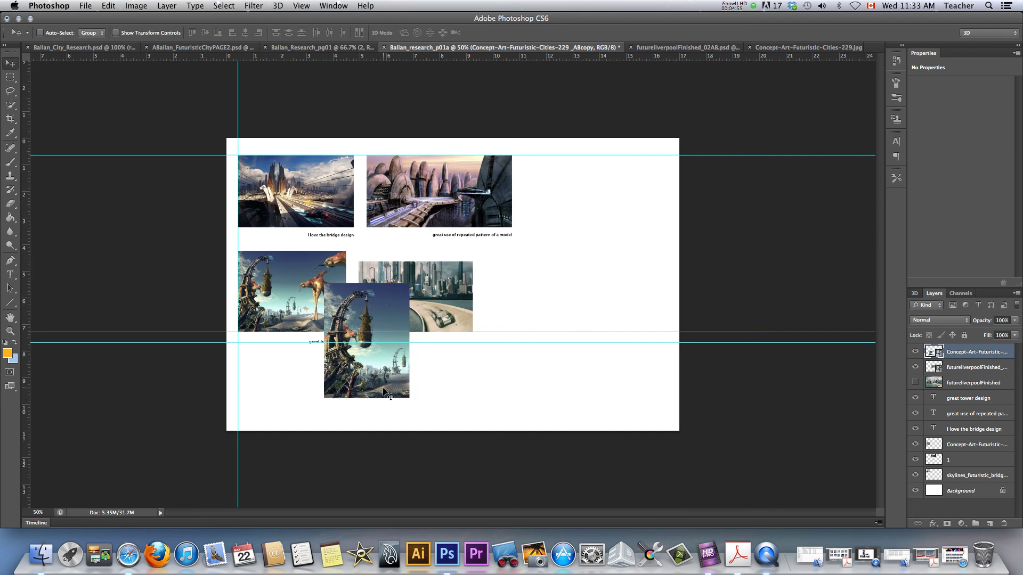
drag(374, 390, 624, 325)
key(super+plus)
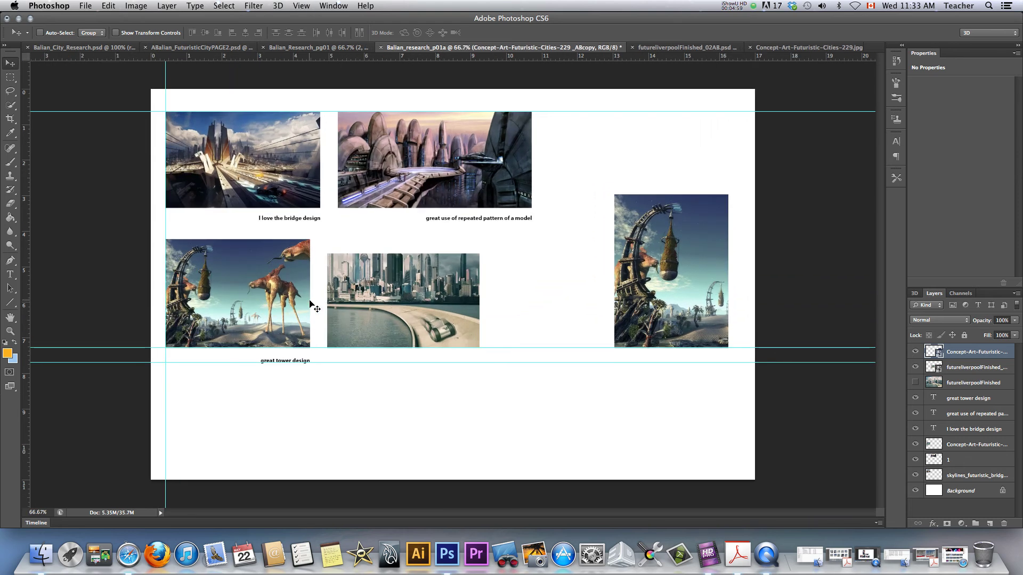
Hide the old giraffe Concept-Art tower layer.
right_click(201, 295)
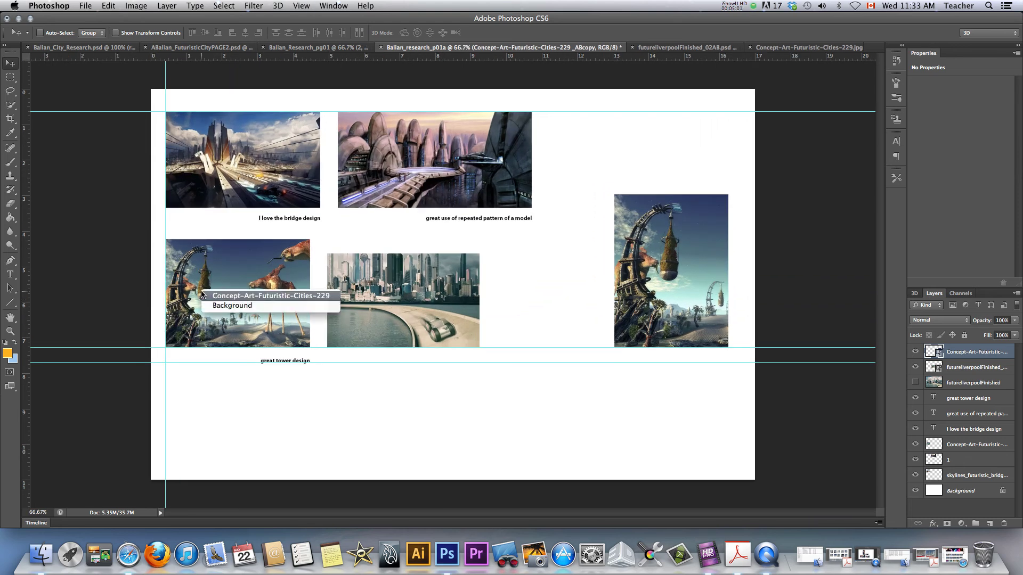
click(236, 299)
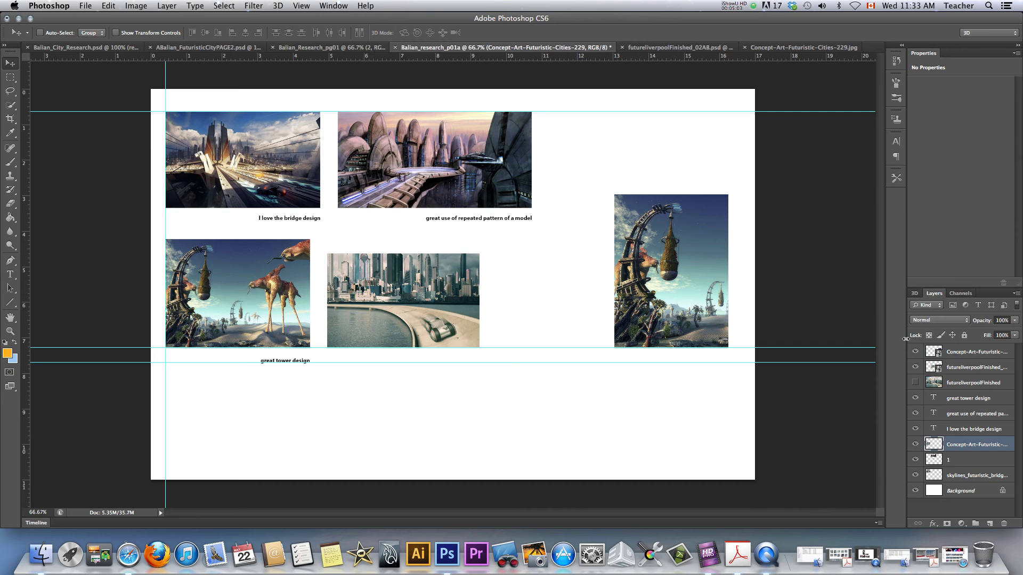
click(915, 444)
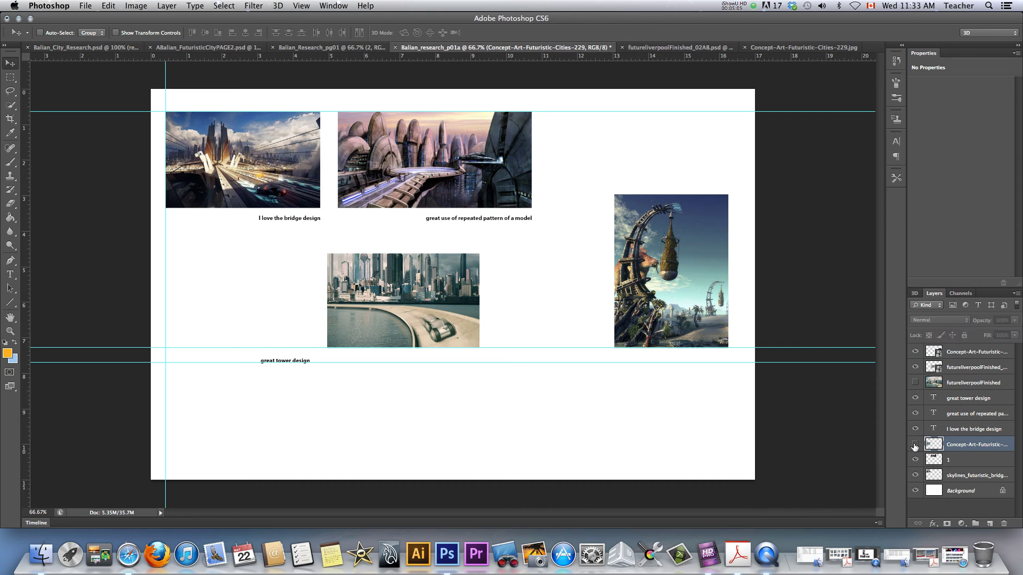
Move the _ABcopy tower image into the empty left slot and shrink it to about 31% above its caption.
right_click(670, 228)
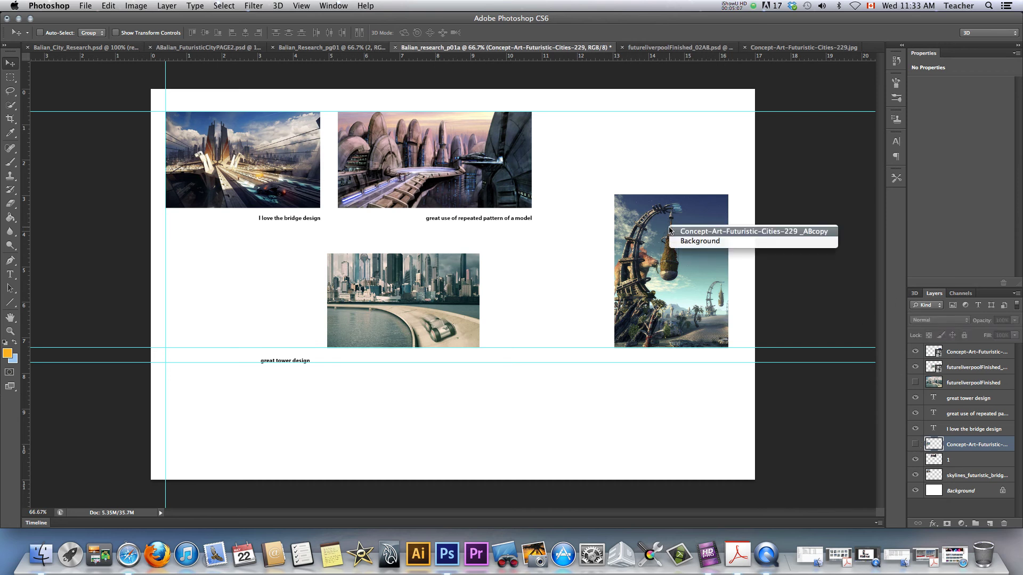
click(716, 235)
drag(693, 293, 290, 297)
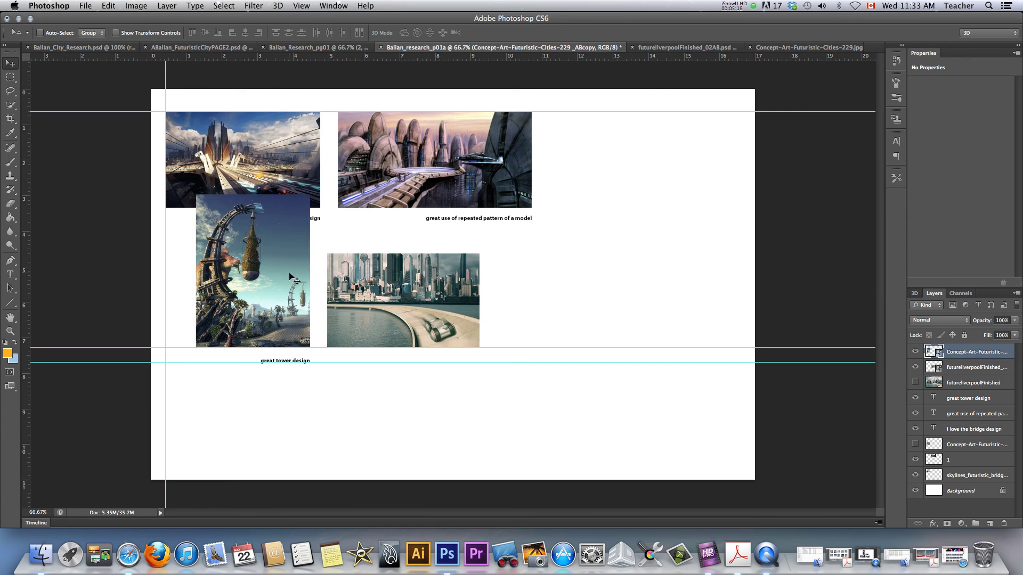
key(super+t)
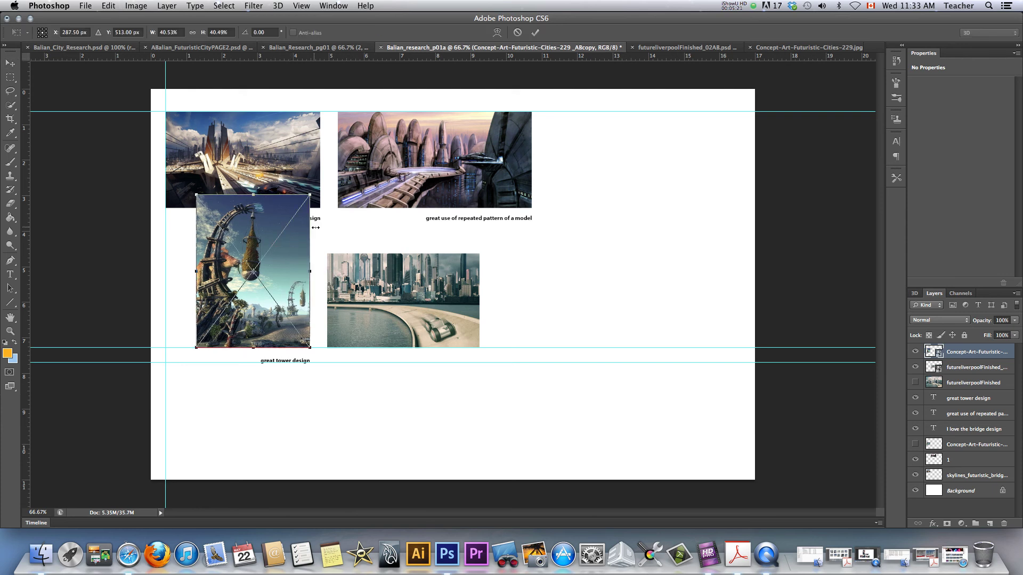
drag(309, 195, 301, 243)
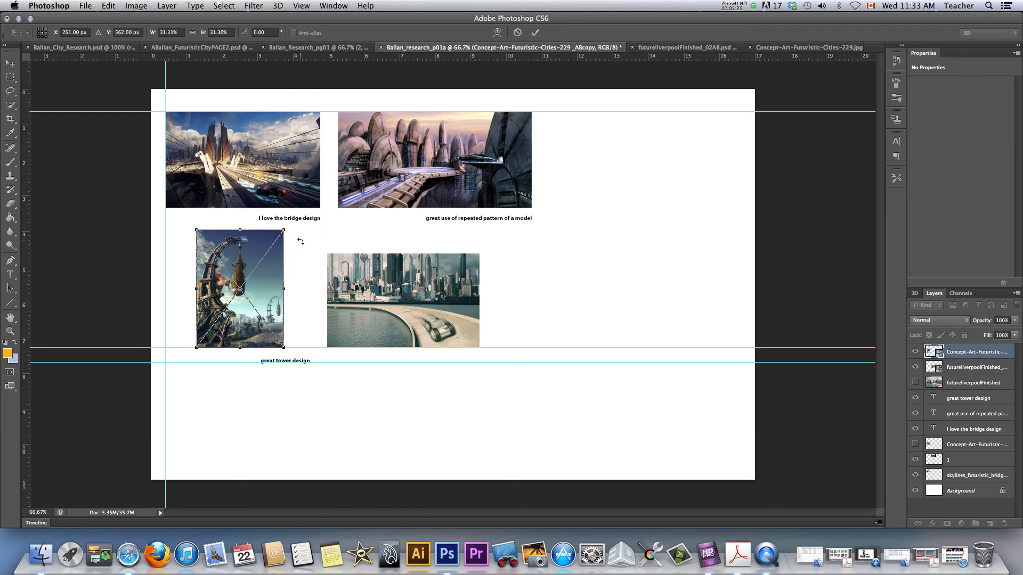
key(Return)
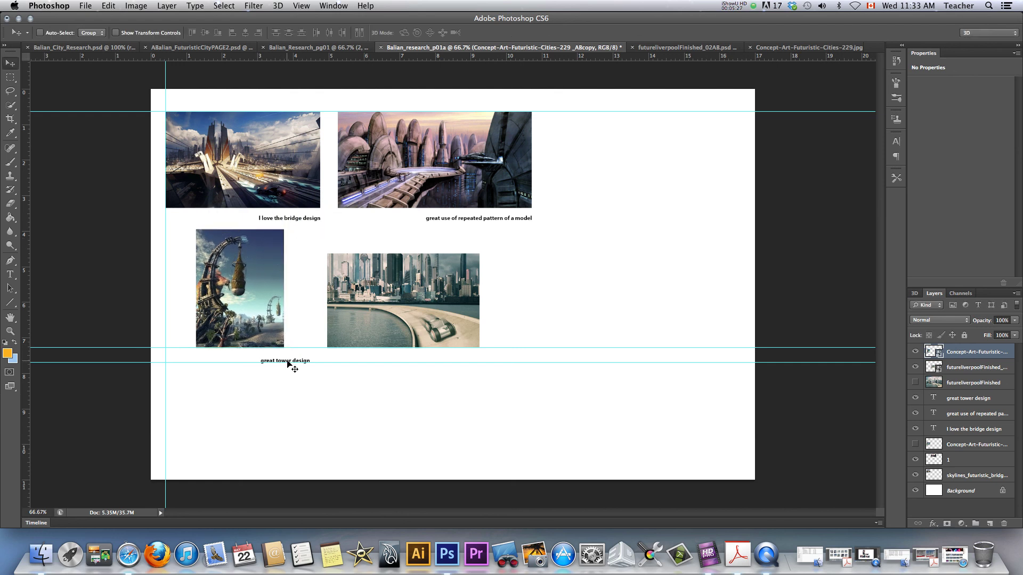
key(super+plus)
Shift the 'great tower design' caption layer left so it is centred under the tower image.
drag(232, 343, 311, 353)
right_click(309, 408)
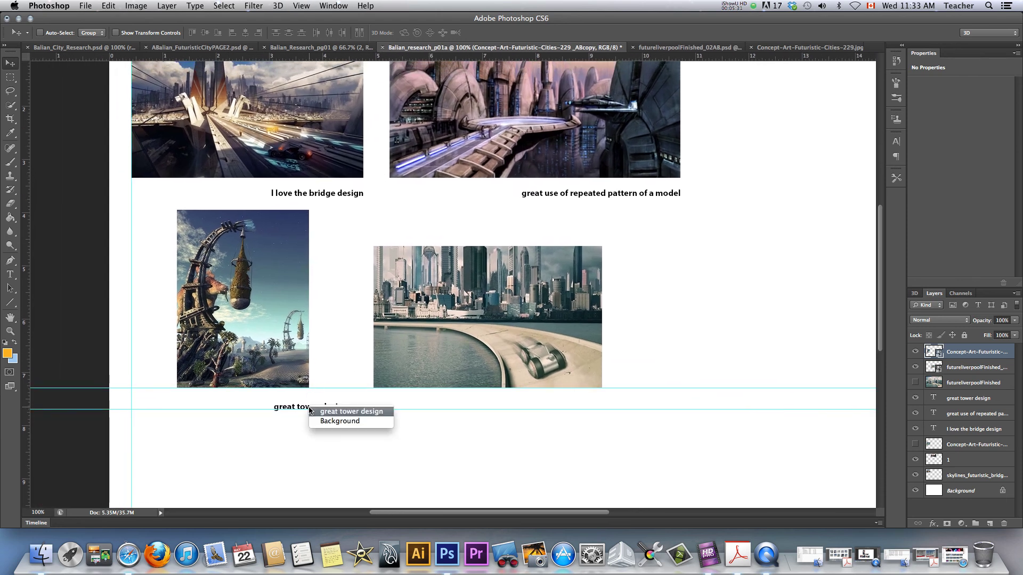
click(331, 412)
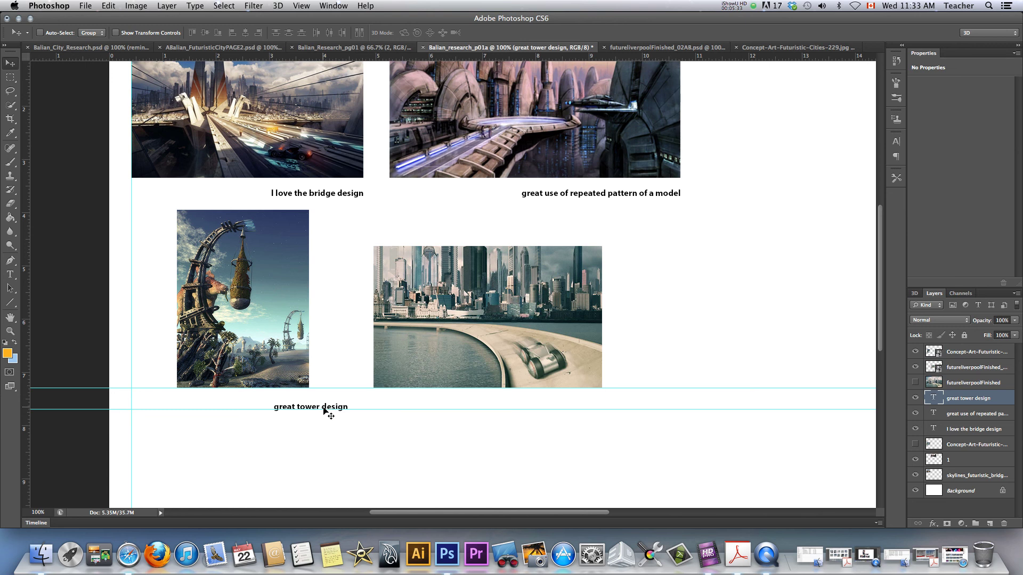
drag(327, 412, 285, 409)
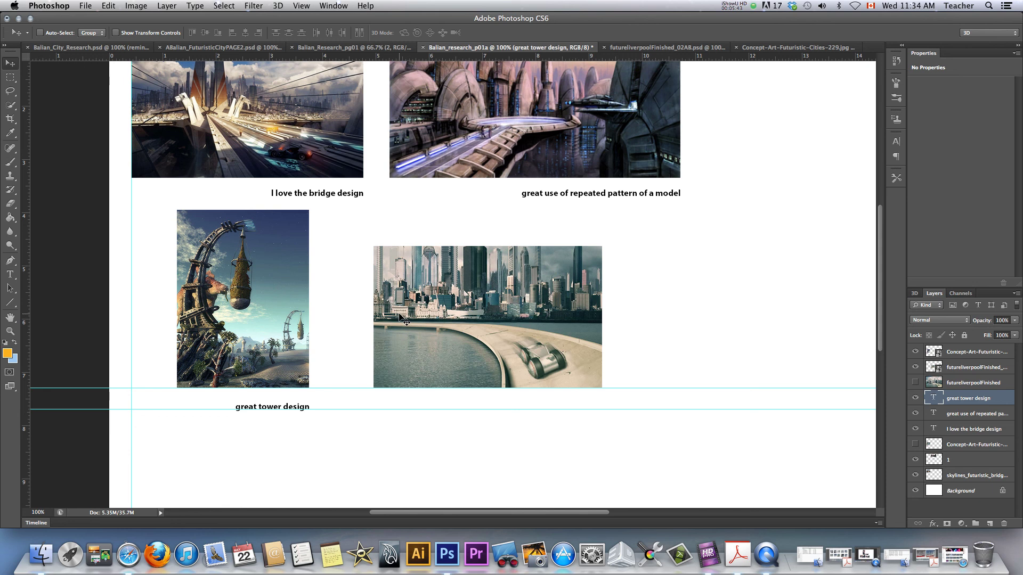
drag(451, 287, 439, 334)
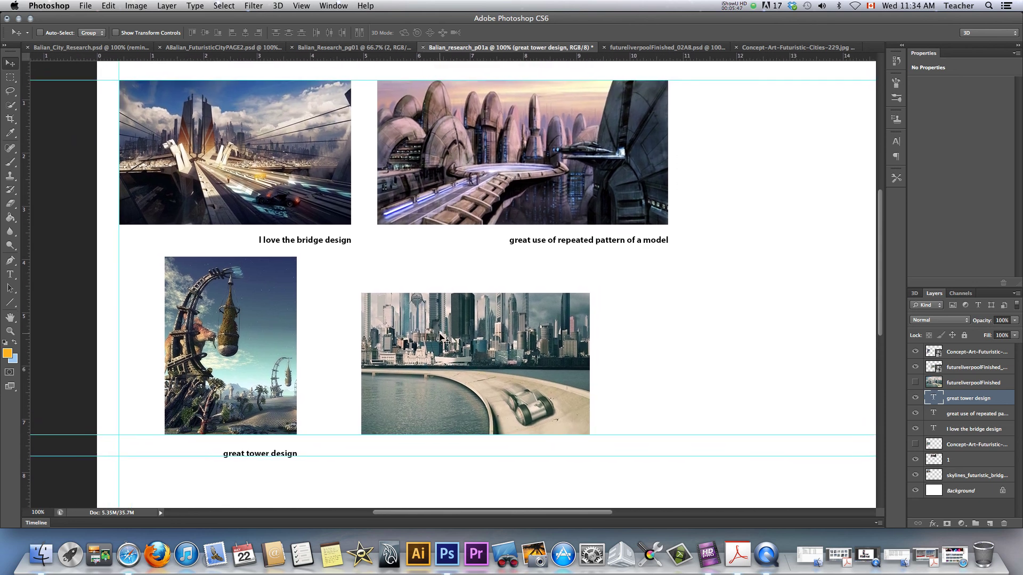